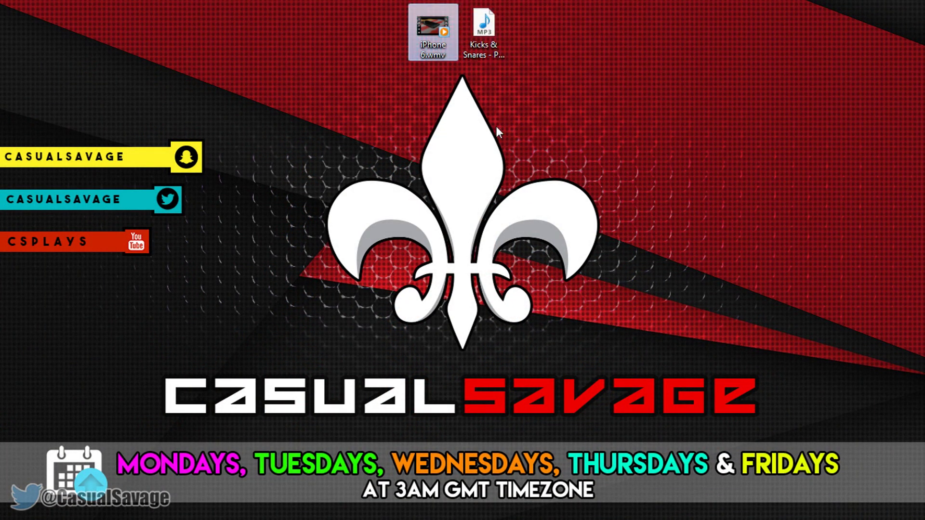
Step: Examine the existing beat markers 10, 11 and 12 against the video and audio on the timeline
left_click(484, 40)
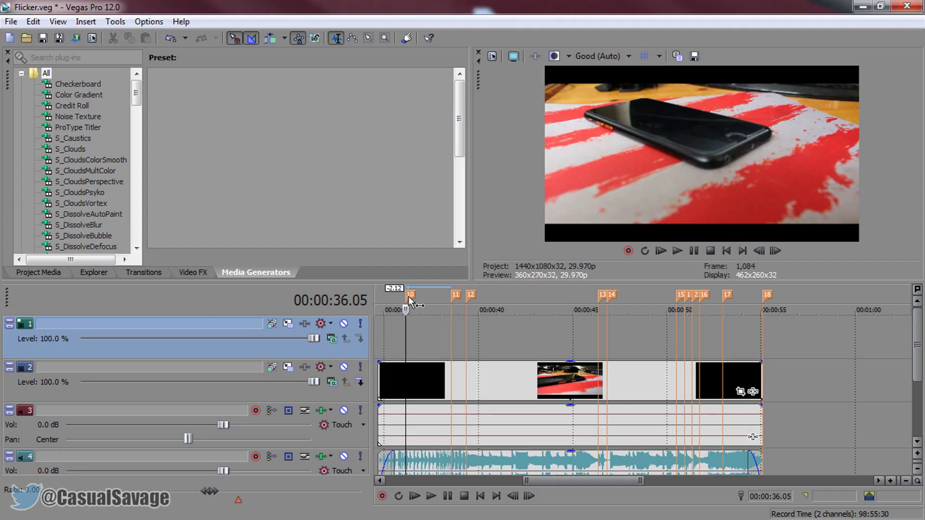
left_click(212, 72)
left_click(471, 294)
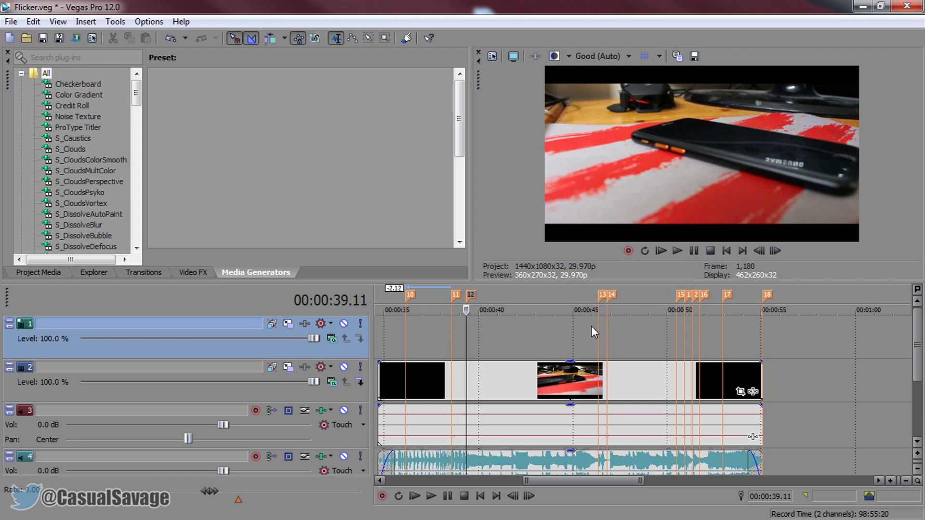
left_click(408, 334)
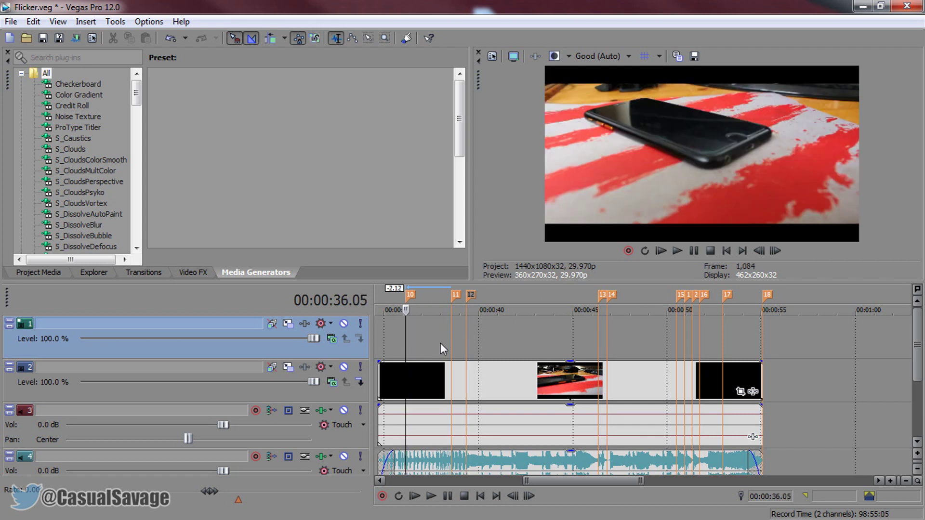
scroll(441, 343, "up", 3)
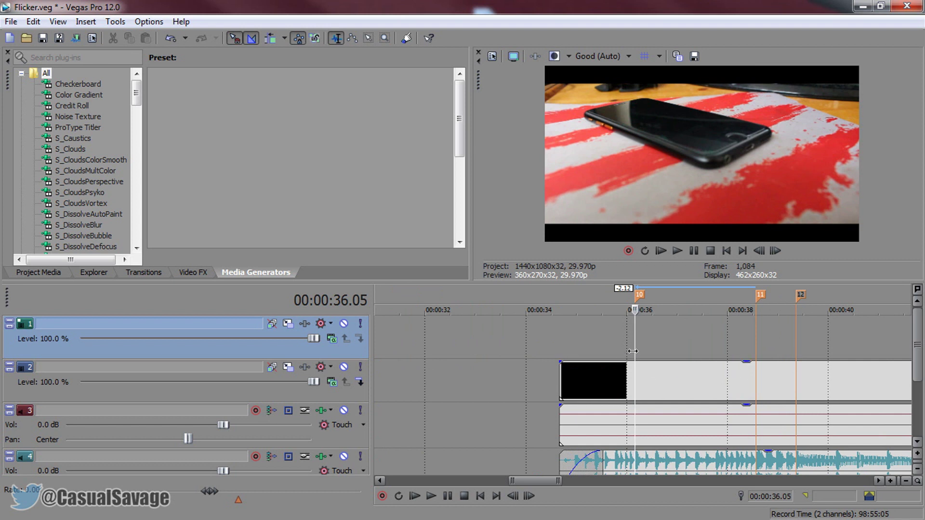
left_click_drag(637, 351, 728, 349)
key("ctrl+Right")
key("ctrl+Right")
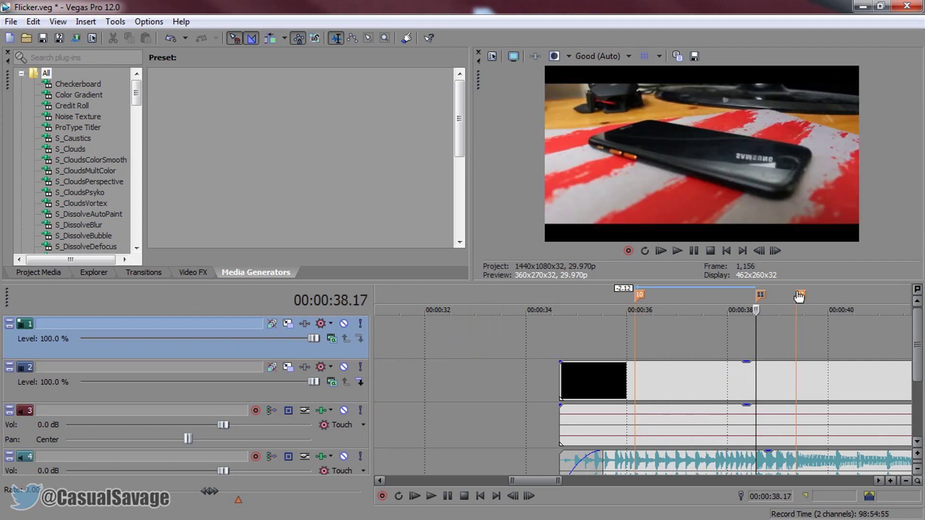
left_click(764, 337)
left_click_drag(764, 340, 781, 340)
scroll(630, 448, "down", 3)
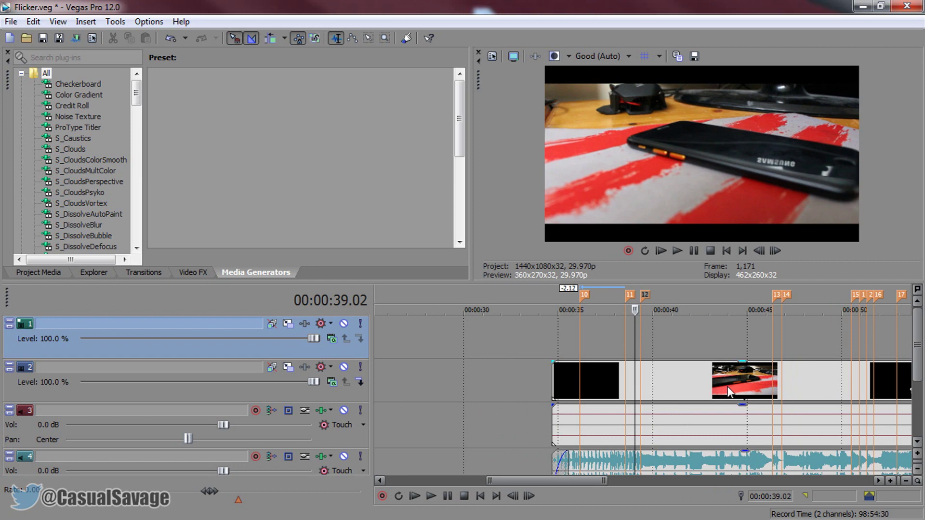
Step: Examine the timeline markers from 13 onward against the audio waveform and the video frames
left_click(783, 331)
scroll(776, 331, "up", 4)
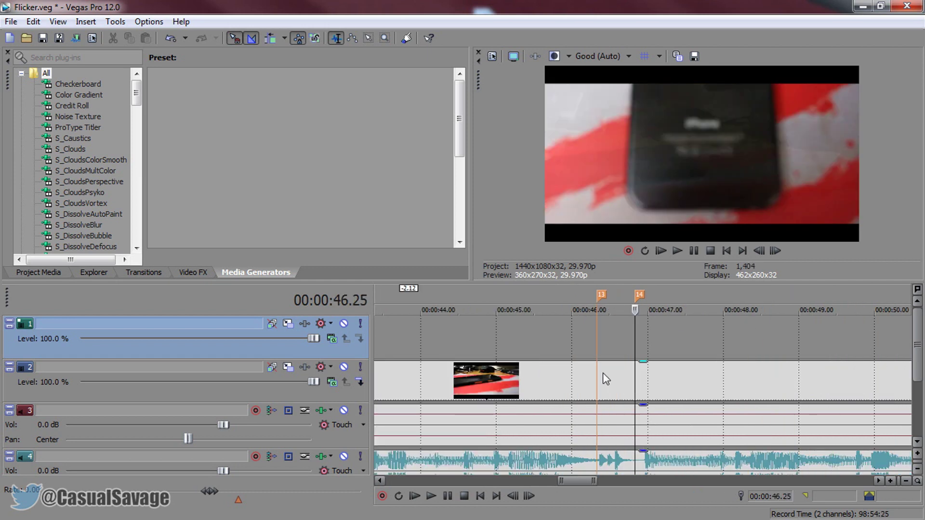
scroll(636, 410, "down", 2)
scroll(636, 411, "down", 2)
left_click(705, 342)
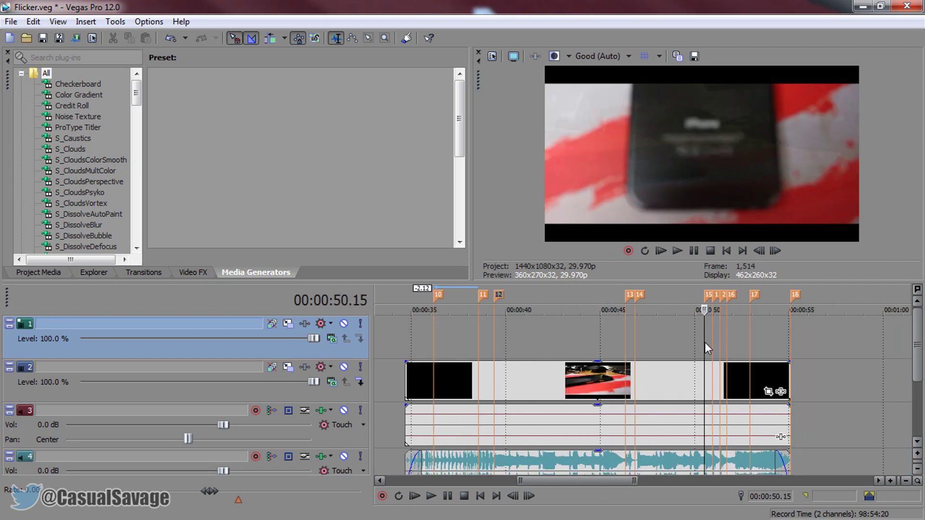
scroll(704, 343, "up", 3)
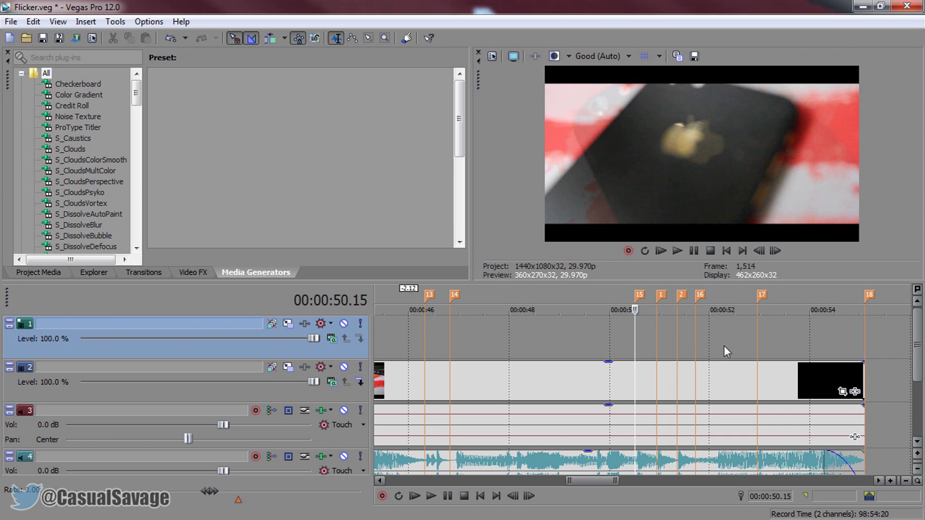
scroll(724, 346, "down", 4)
Step: Insert two unnamed timeline markers between markers 12 and 13, at 00:00:41.26 and 00:00:42.23
left_click(563, 348)
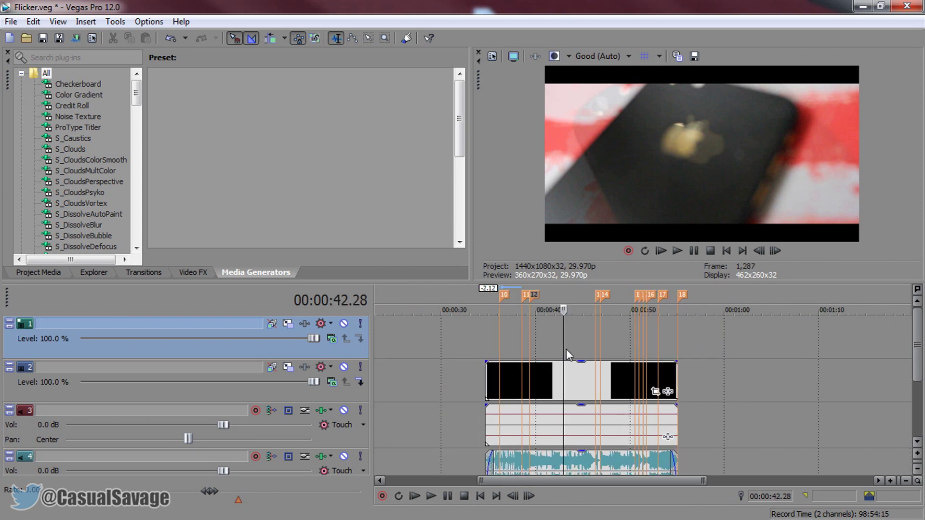
scroll(566, 349, "up", 2)
left_click(613, 345)
left_click(608, 345)
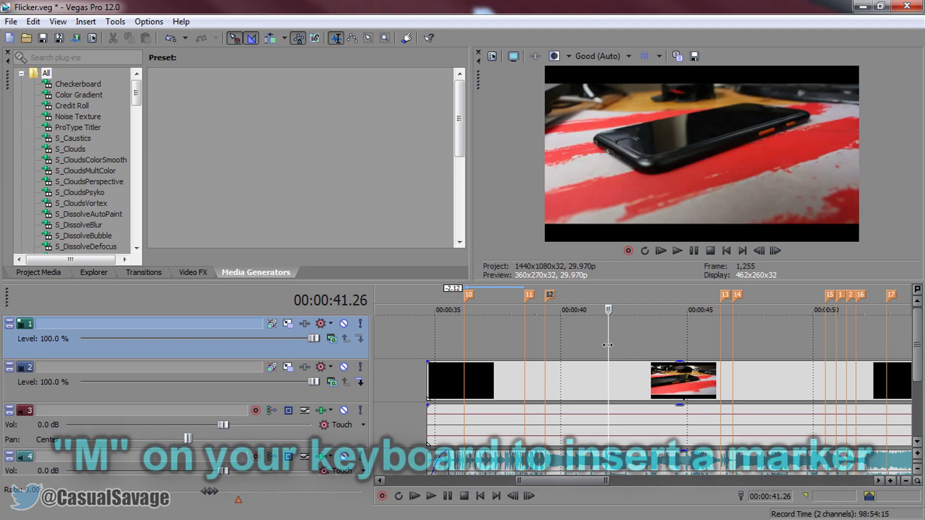
key("m")
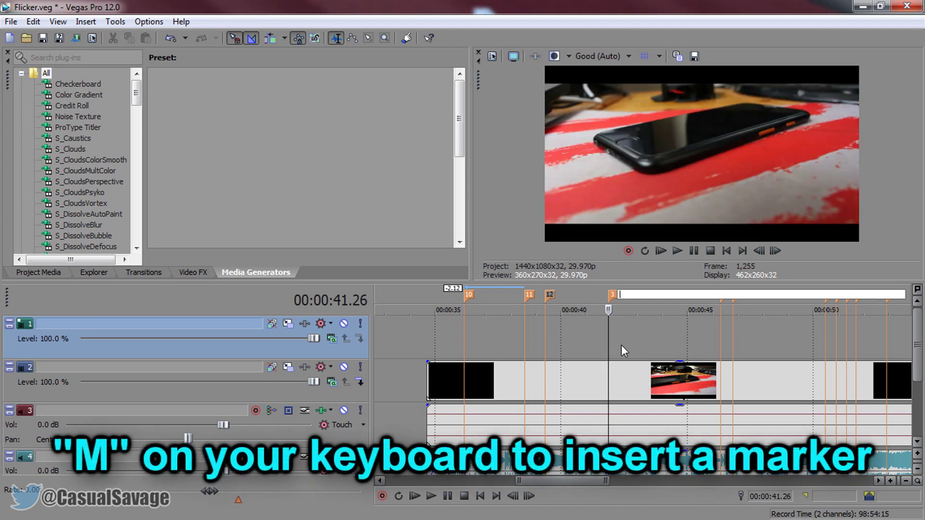
left_click(632, 339)
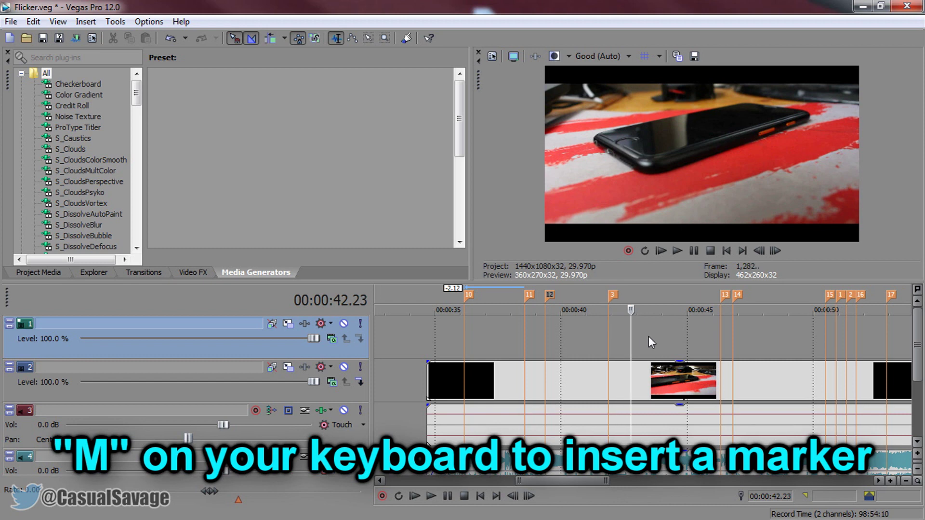
key("m")
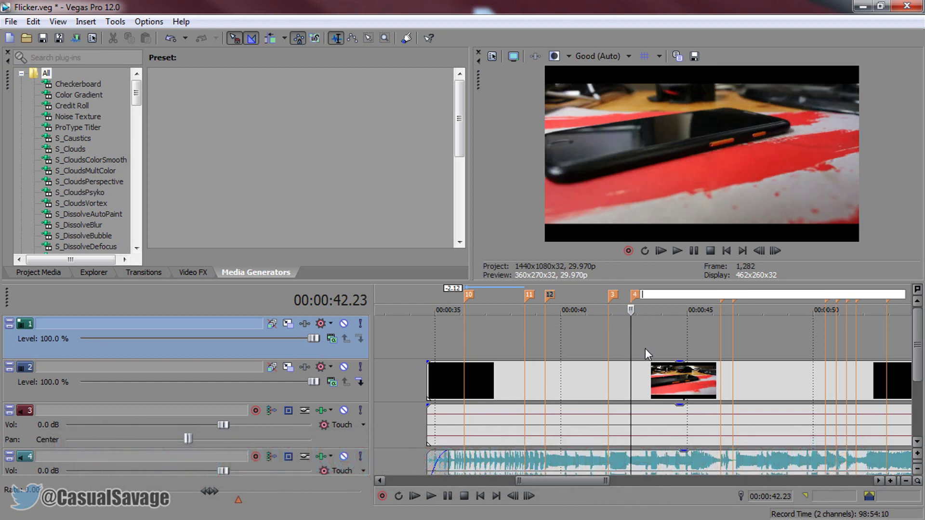
key("Return")
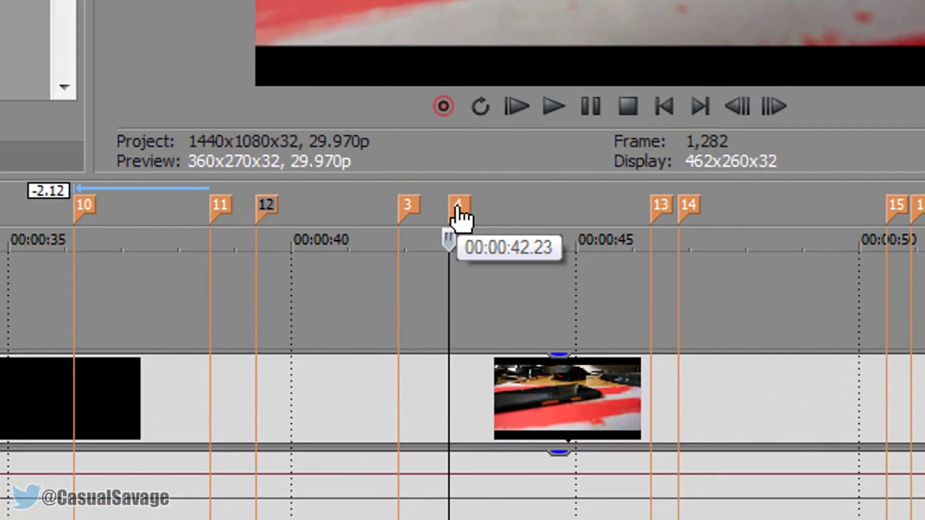
Step: Delete the two newly inserted markers 4 and 3 from the timeline
right_click(460, 217)
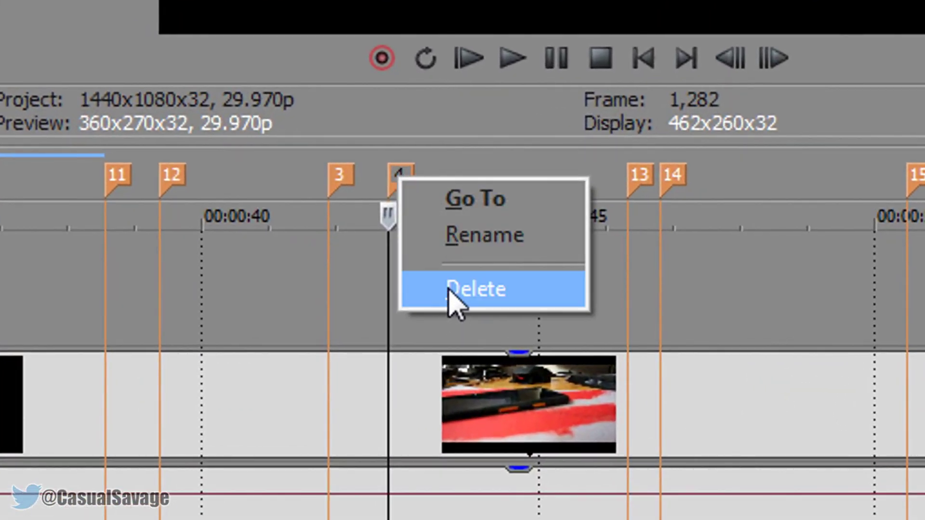
left_click(499, 297)
right_click(408, 204)
left_click(371, 282)
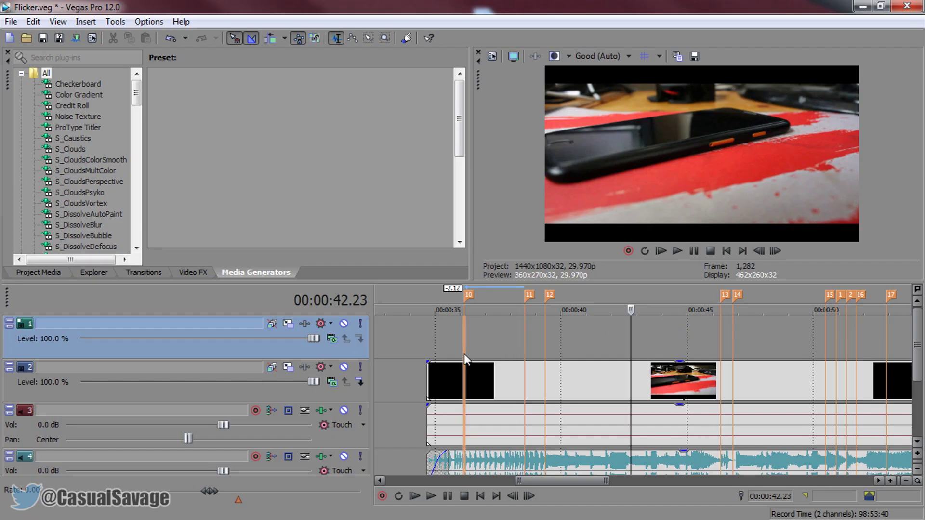
Step: Place the playhead at marker 10 and view the available window layouts, including Default Layout
left_click(464, 354)
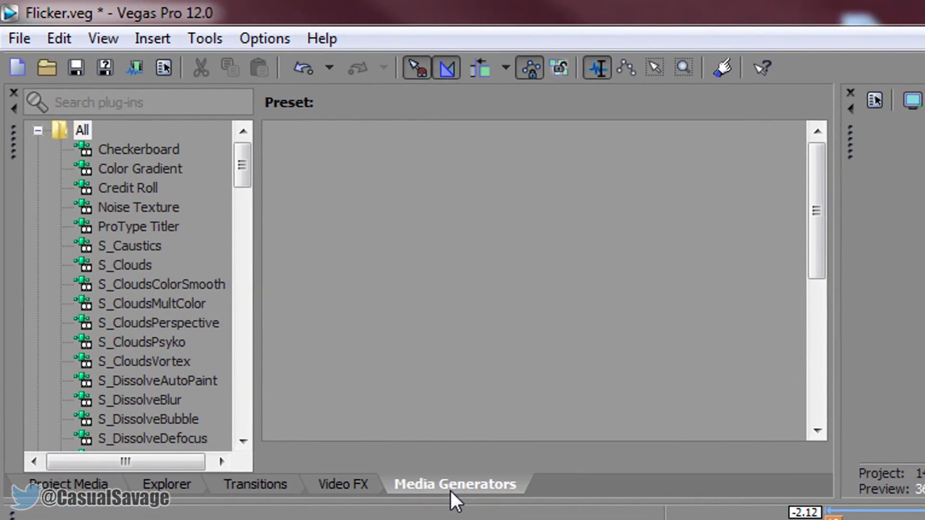
left_click(103, 38)
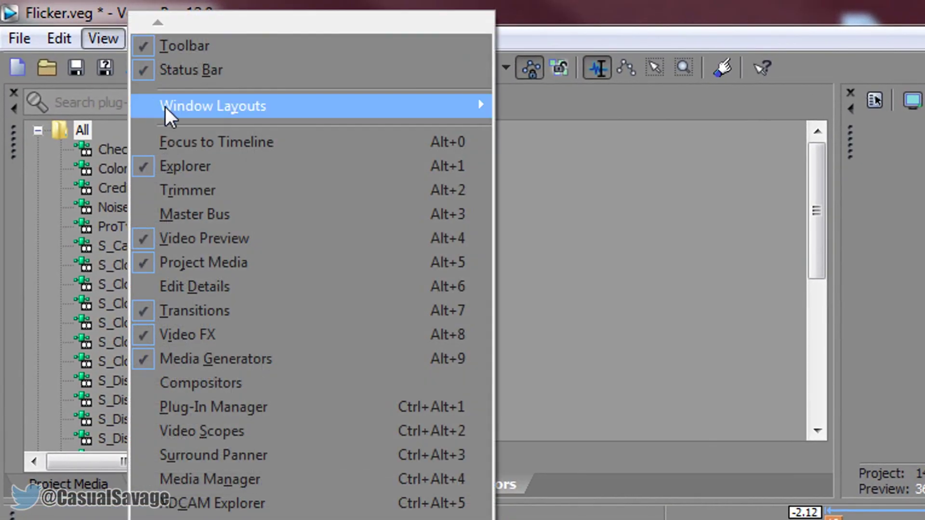
mouse_move(367, 109)
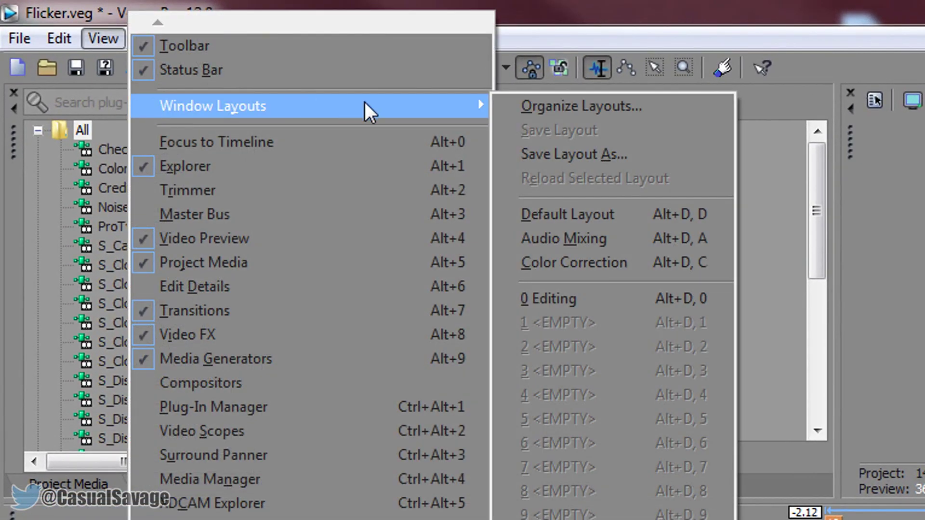
left_click(597, 220)
Step: Place a black Solid Color clip on track 1 at marker 10 and trim its end to marker 11
left_click_drag(244, 166, 242, 404)
left_click(154, 247)
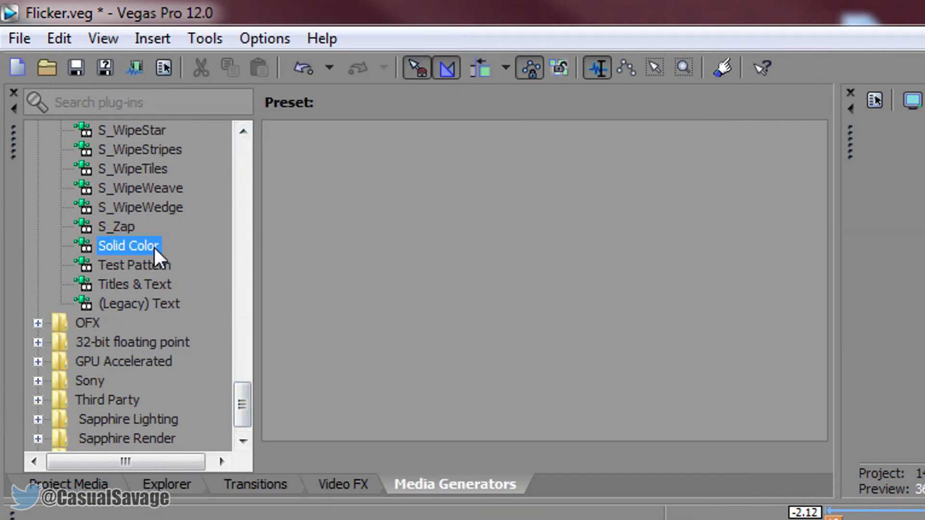
left_click_drag(496, 181, 475, 341)
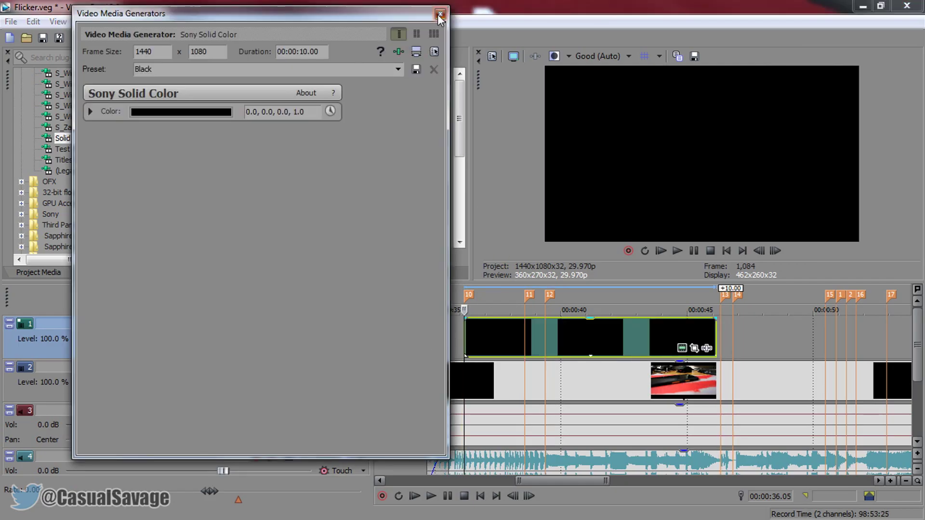
left_click(439, 15)
left_click_drag(716, 332, 525, 334)
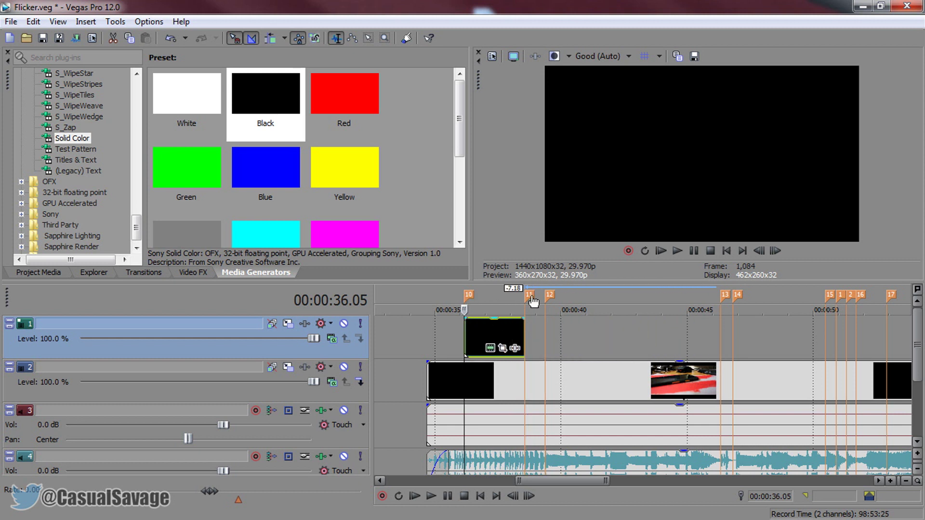
Step: Split the black clip two frames after marker 10, at 00:00:36.07, and delete the part after the split
scroll(470, 340, "up", 3)
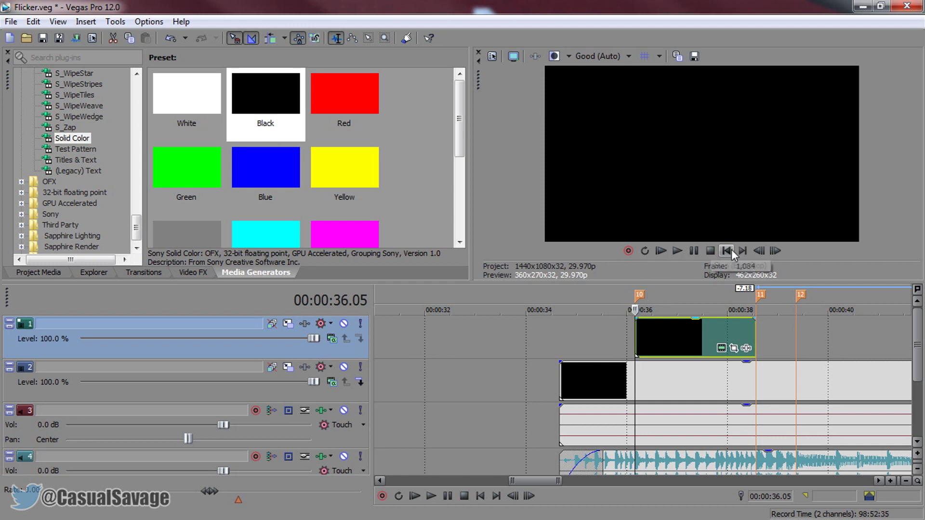
left_click(776, 251)
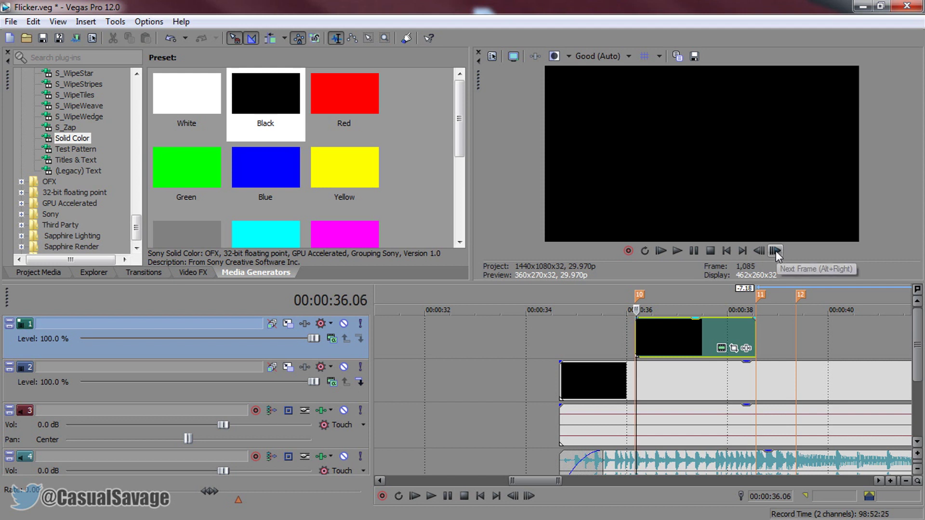
left_click(776, 251)
scroll(781, 349, "up", 4)
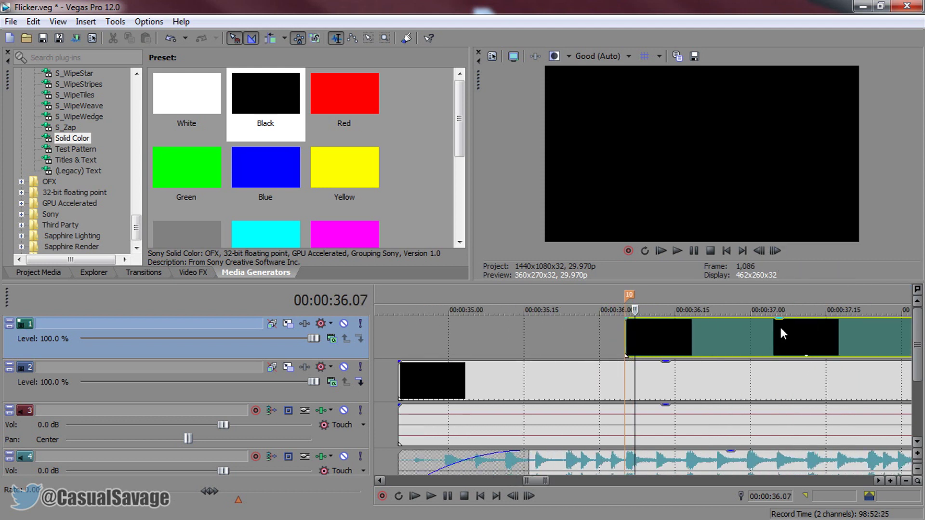
key("s")
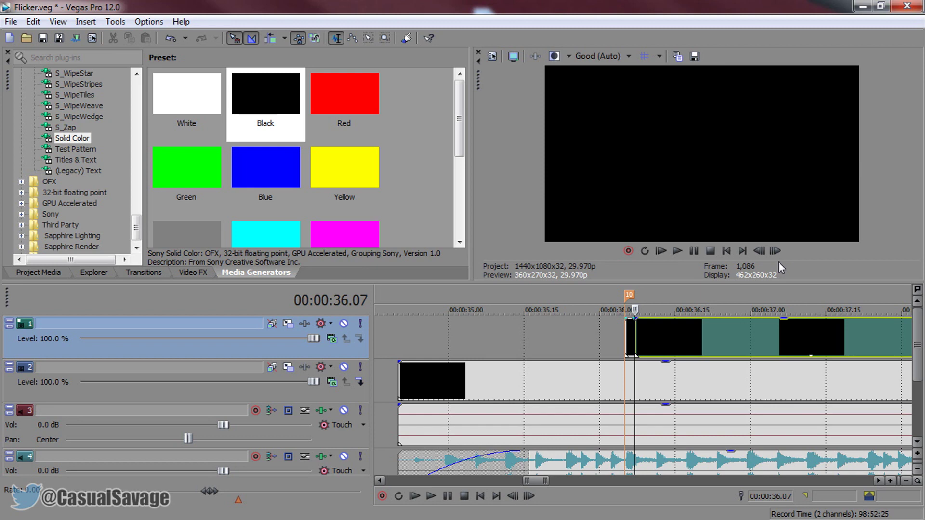
scroll(721, 355, "down", 1)
left_click_drag(676, 340, 706, 293)
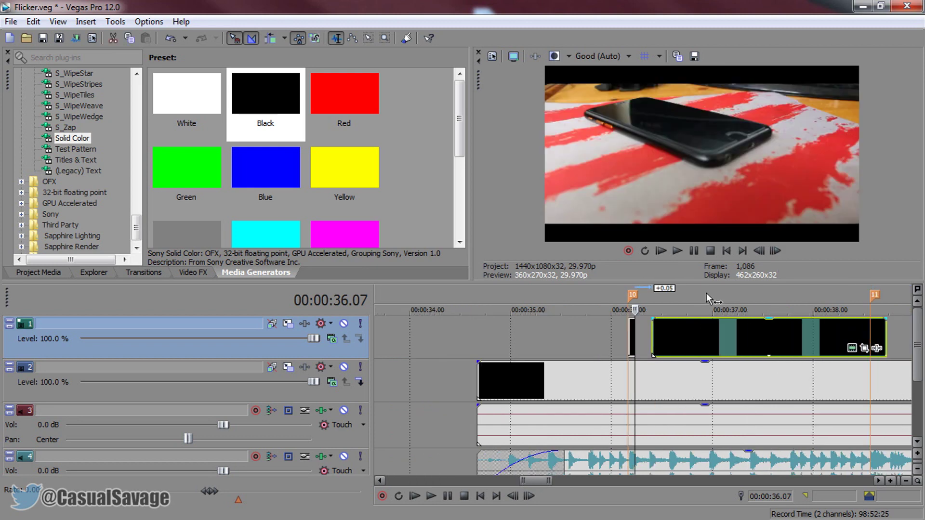
scroll(634, 328, "up", 3)
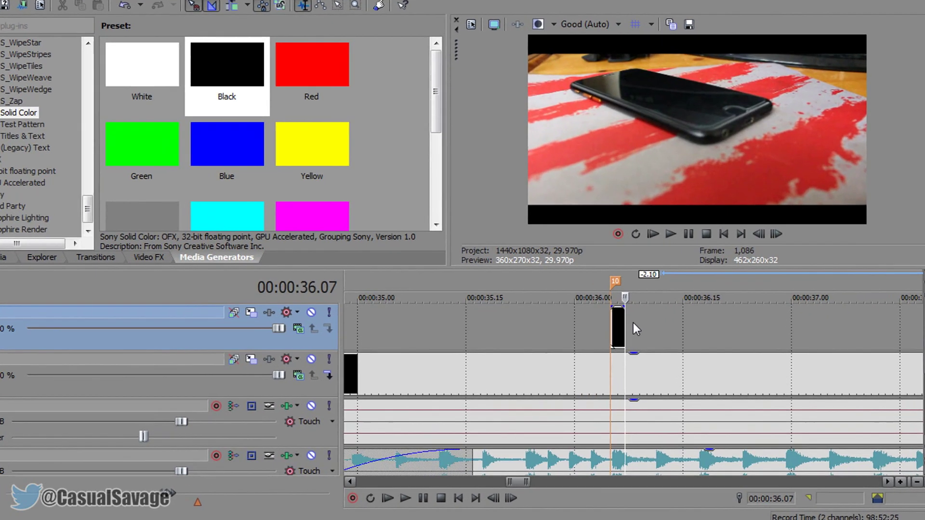
Step: Add a fade-out spanning the full length of the two-frame black clip
scroll(574, 280, "up", 2)
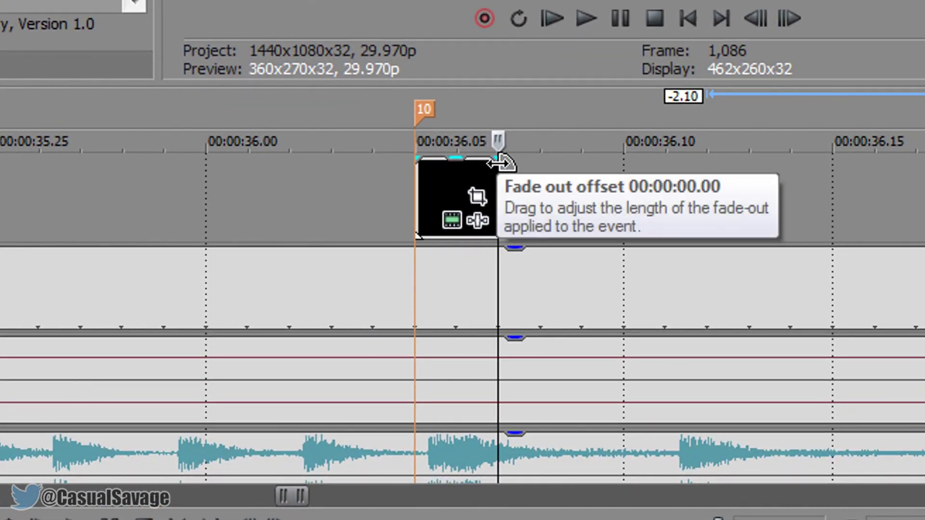
left_click_drag(499, 163, 256, 180)
left_click(478, 182)
scroll(630, 264, "down", 3)
scroll(620, 259, "up", 3)
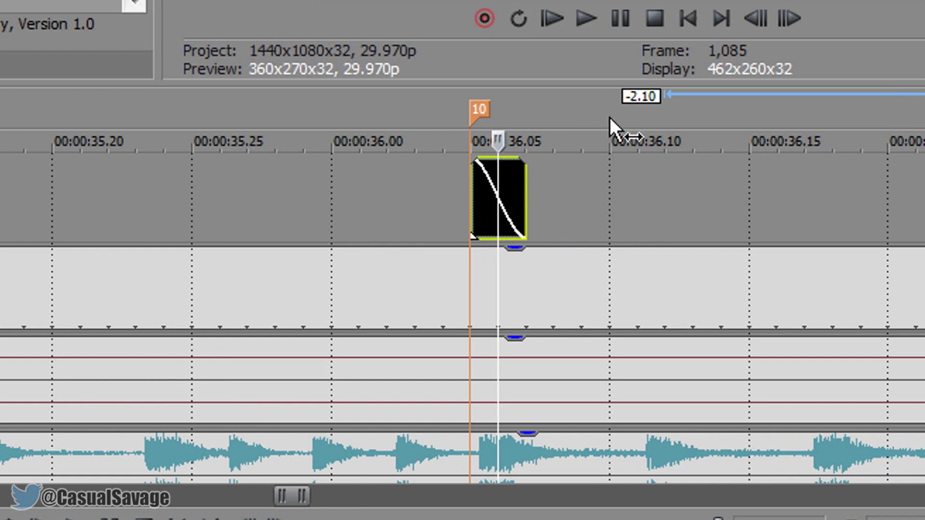
Step: Copy the two-frame faded black clip and paste it directly after the original at 00:00:36.07 as a new copy of the source media
scroll(517, 200, "down", 5)
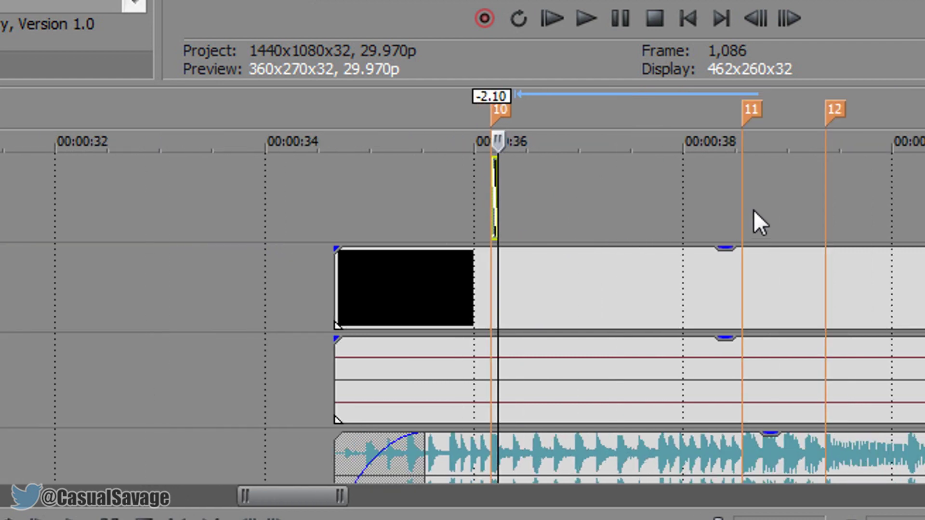
left_click(730, 226)
left_click(496, 202)
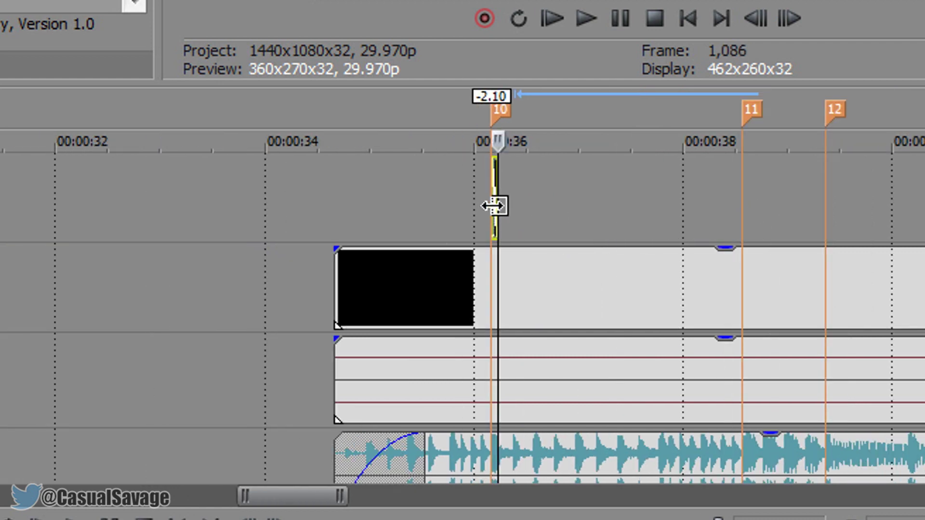
scroll(533, 231, "up", 6)
scroll(573, 215, "down", 4)
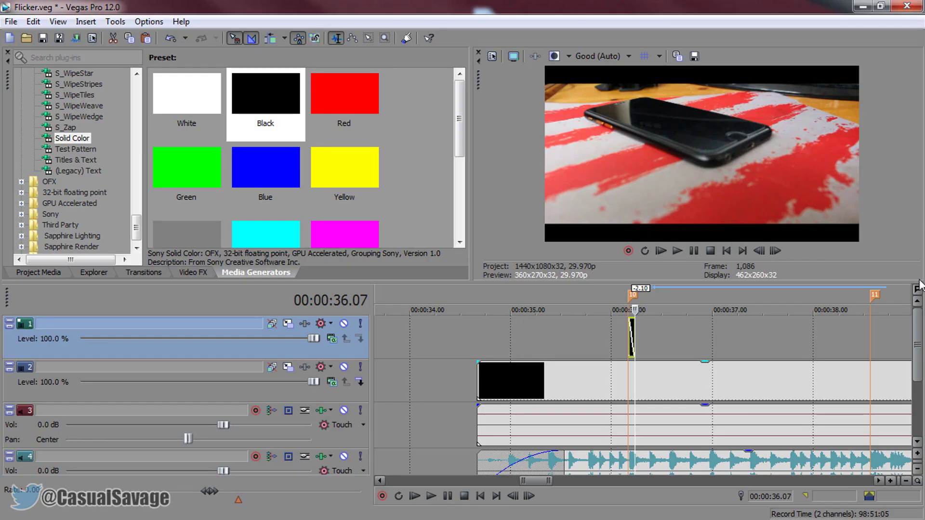
key("ctrl+v")
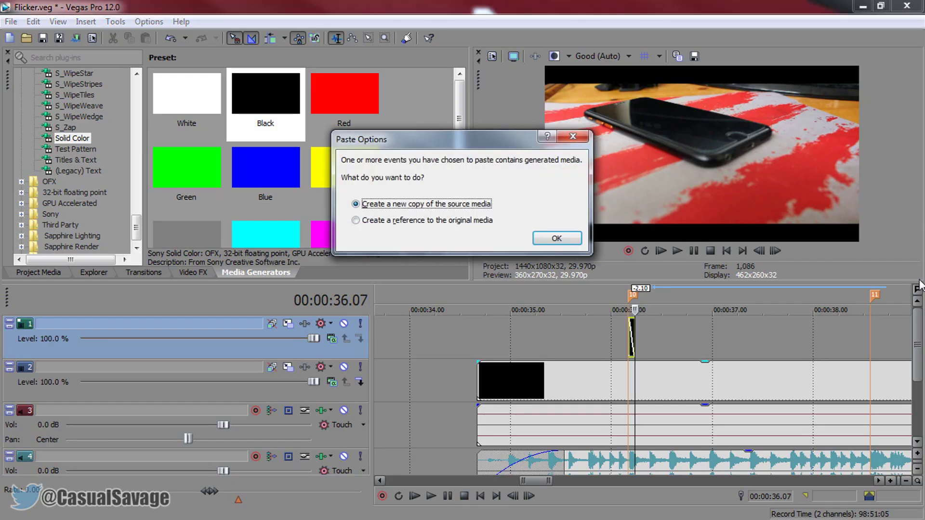
left_click(567, 243)
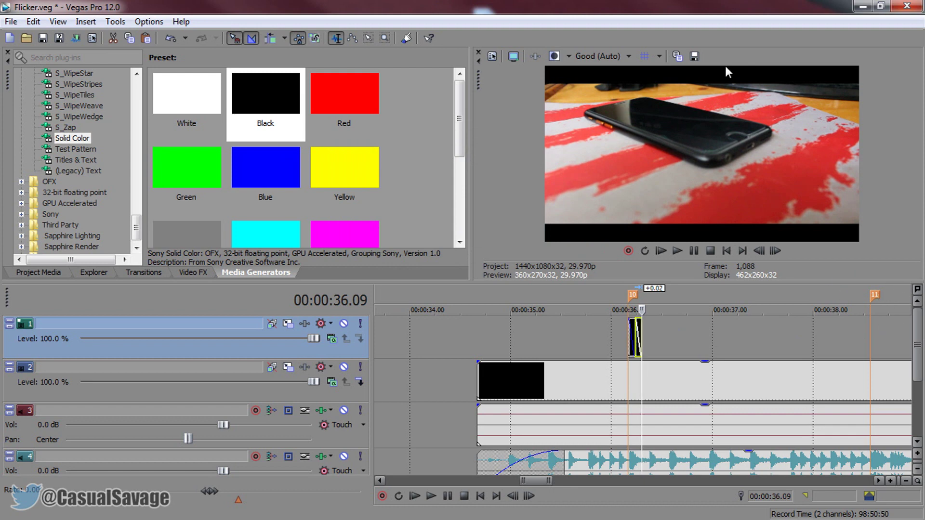
Step: Keep pasting new copies of the two-frame faded clip end to end on track 1 until they reach marker 11
key("space")
key("space")
key("ctrl+v")
key("Return")
key("ctrl+v")
key("Return")
key("ctrl+v")
key("Return")
key("ctrl+v")
key("Return")
key("ctrl+v")
key("Return")
key("ctrl+v")
key("Return")
key("ctrl+v")
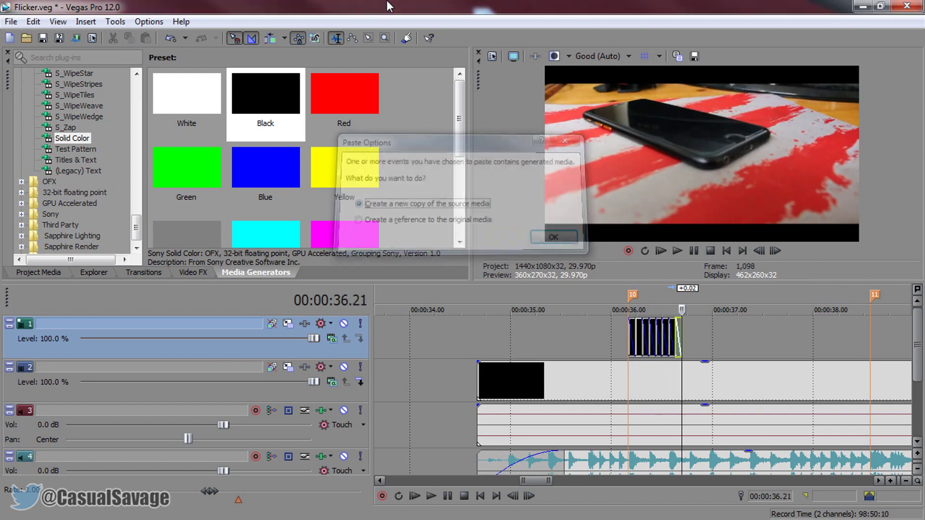
key("Return")
key("ctrl+v")
key("Return")
key("ctrl+v")
key("Return")
key("ctrl+v")
key("Return")
key("ctrl+v")
key("Return")
key("ctrl+v")
key("Return")
key("ctrl+v")
key("Return")
key("ctrl+v")
key("Return")
key("ctrl+v")
key("Return")
key("ctrl+v")
key("Return")
key("ctrl+v")
key("Return")
key("ctrl+v")
key("Return")
key("ctrl+v")
key("Return")
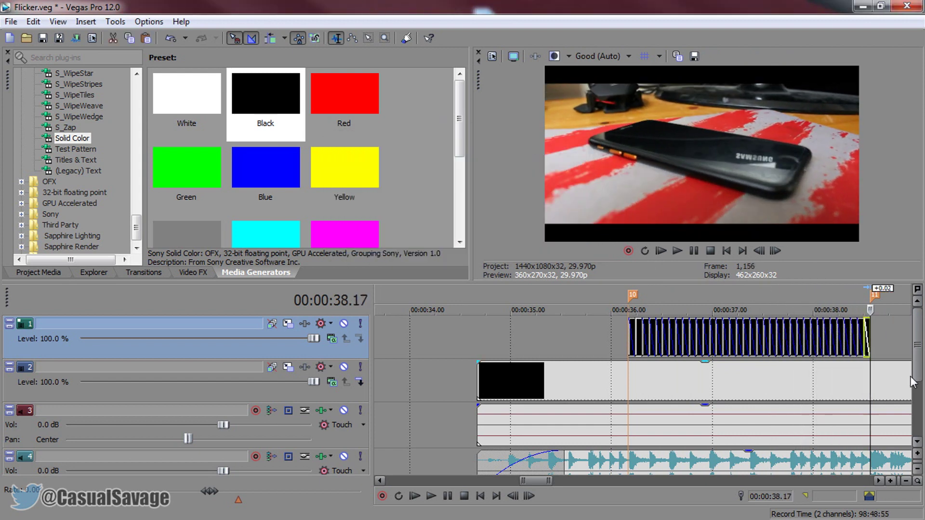
Step: Examine and briefly play the section between markers 11 and 12 on the timeline
left_click(870, 390)
scroll(869, 388, "up", 7)
scroll(702, 365, "down", 8)
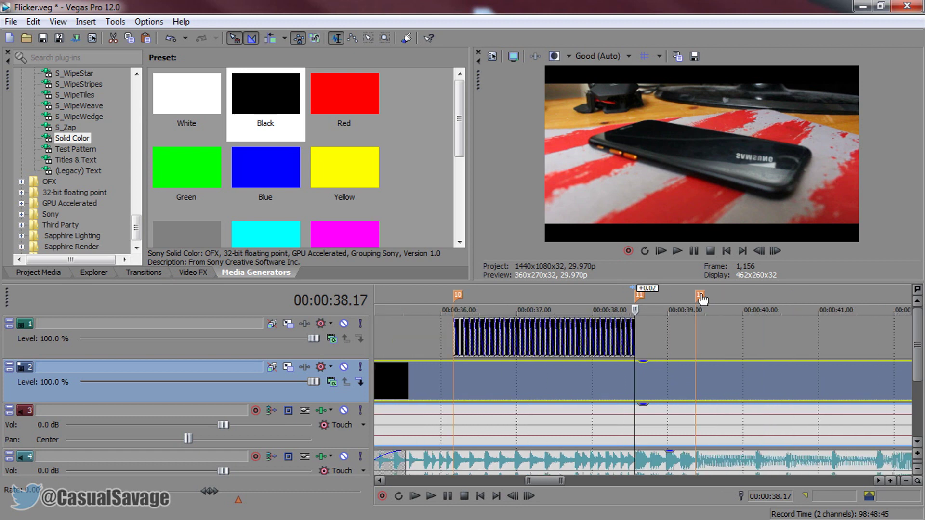
left_click(700, 295)
left_click(649, 331)
key("space")
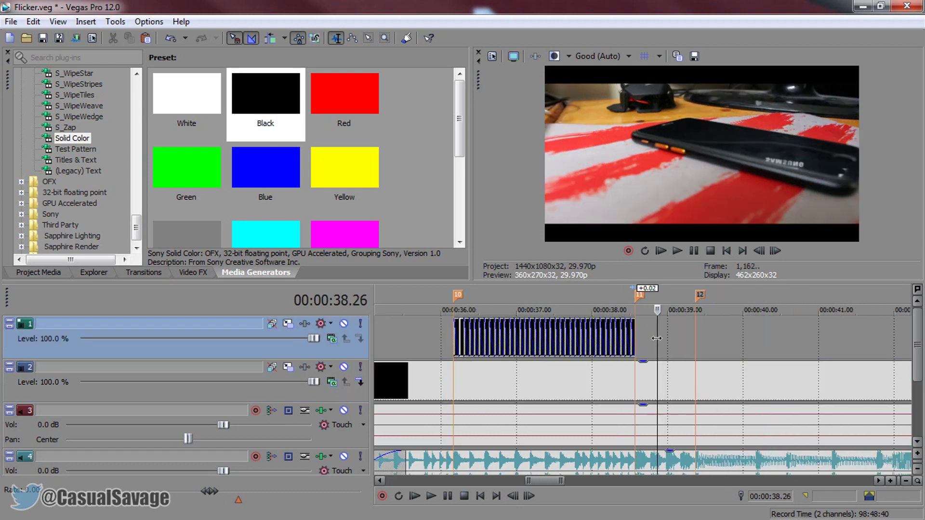
key("space")
Step: Place a black Solid Color clip on track 1 at marker 11 and trim its end to marker 12
left_click(634, 338)
scroll(635, 338, "up", 4)
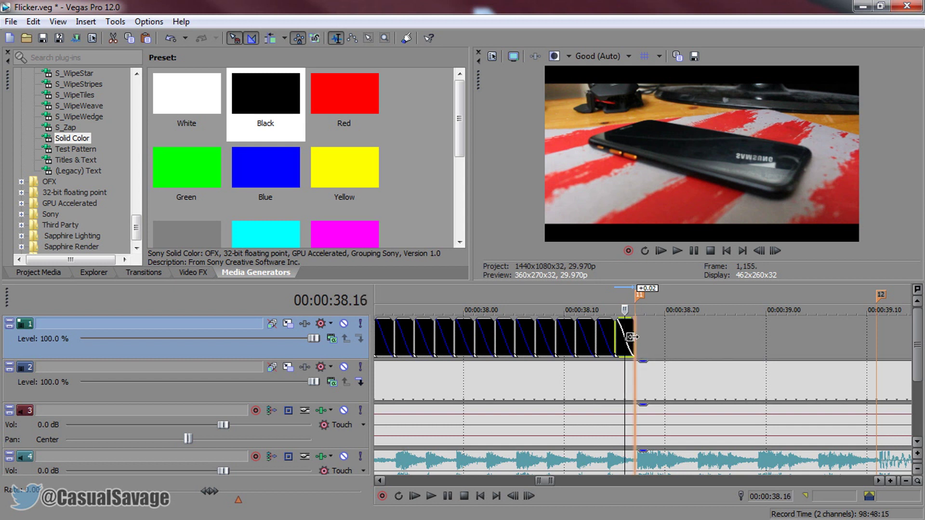
left_click(632, 337)
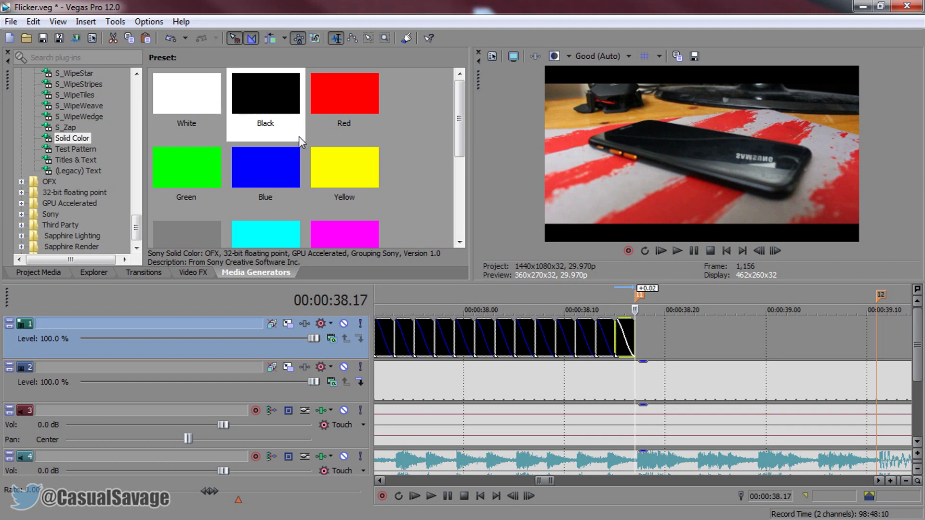
left_click_drag(284, 125, 639, 345)
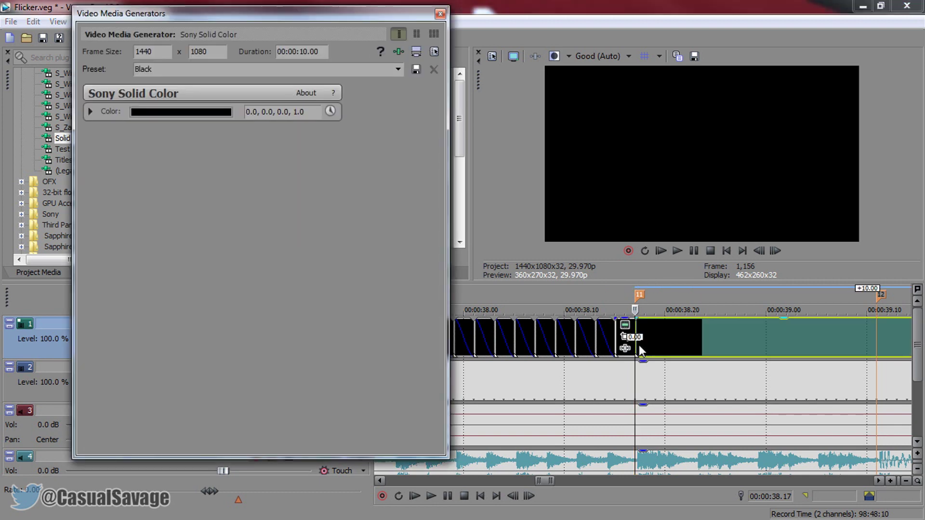
left_click(441, 14)
scroll(699, 356, "down", 5)
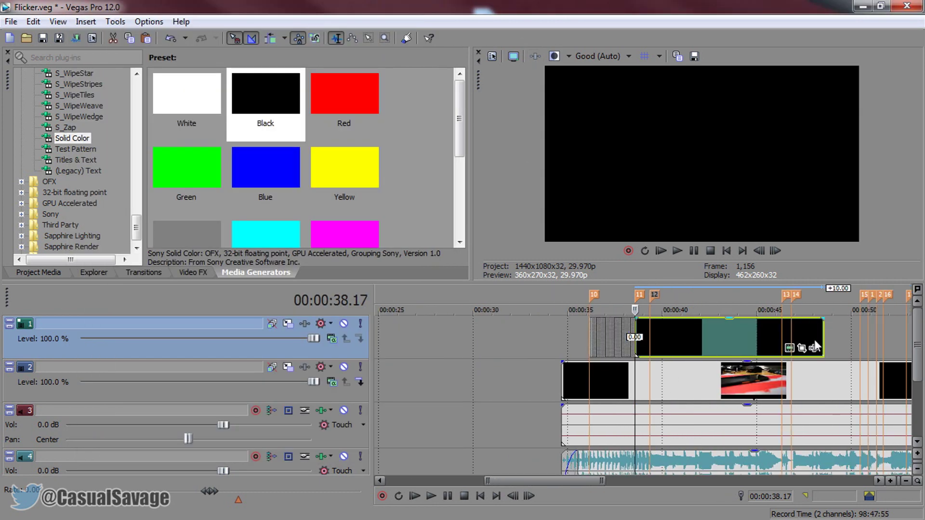
left_click_drag(816, 346, 639, 342)
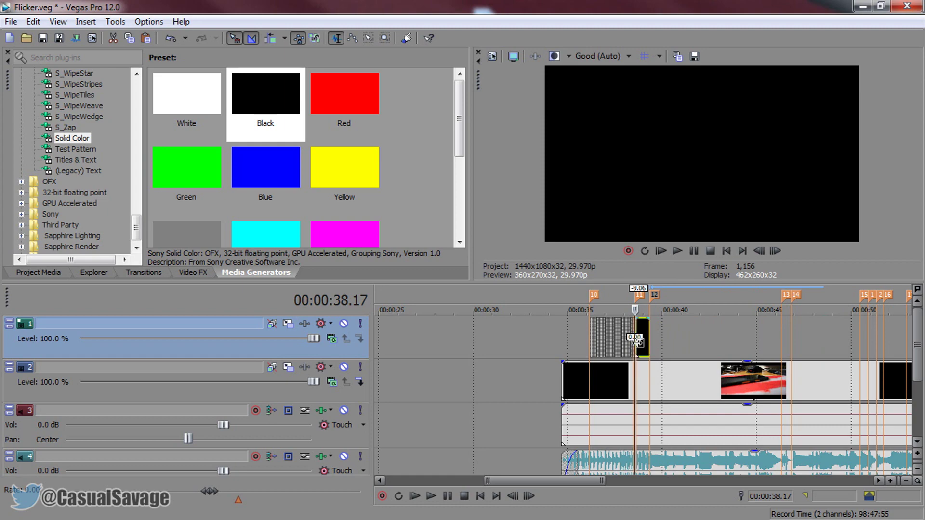
Step: Move the last two-frame clip before marker 11 onto a new video track above and fade it out over its full length
scroll(639, 344, "up", 10)
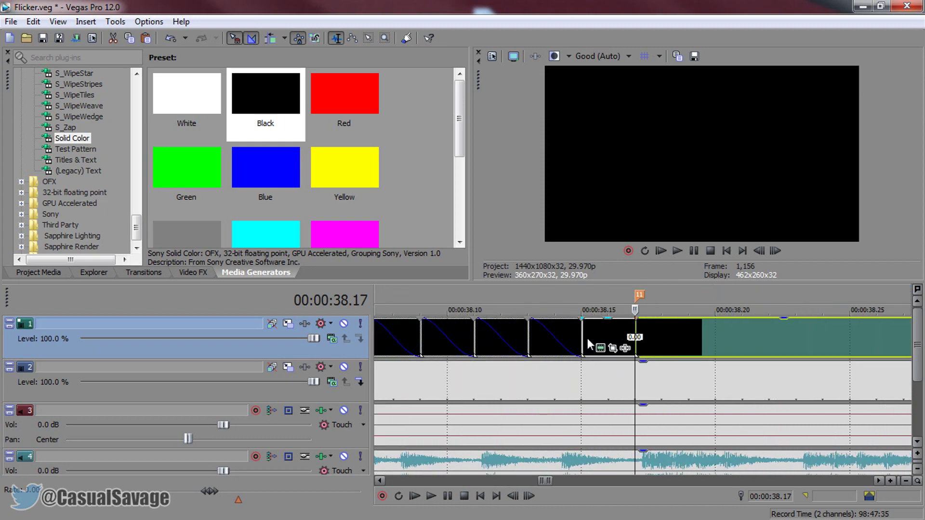
left_click(603, 331)
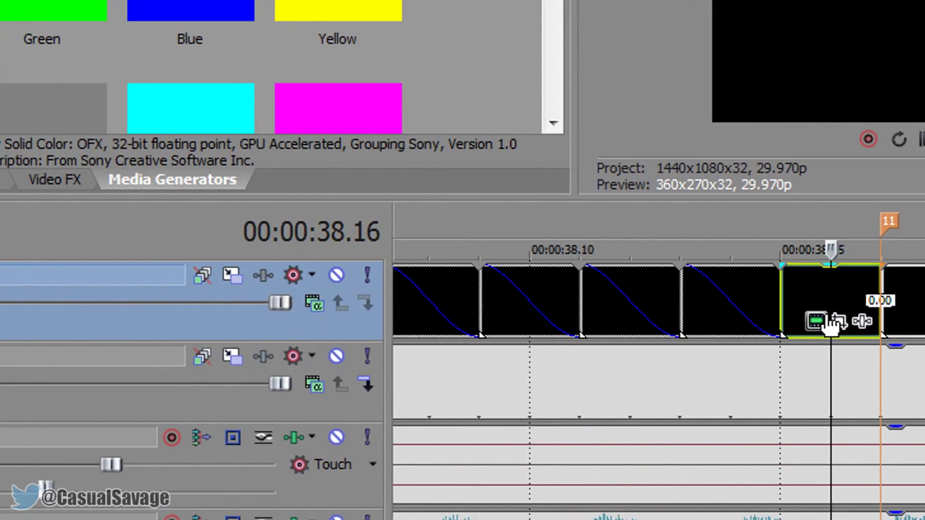
right_click(354, 338)
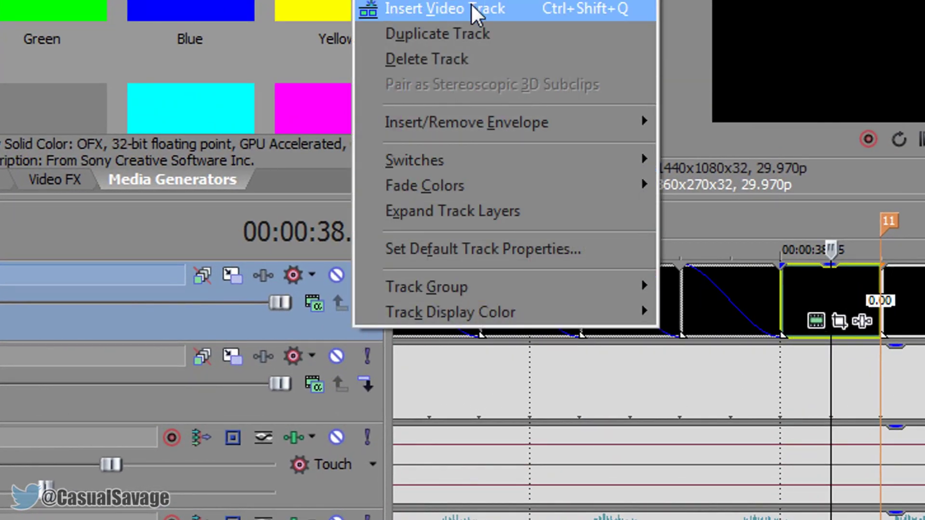
left_click(477, 10)
left_click_drag(812, 343, 812, 302)
left_click_drag(880, 264, 783, 270)
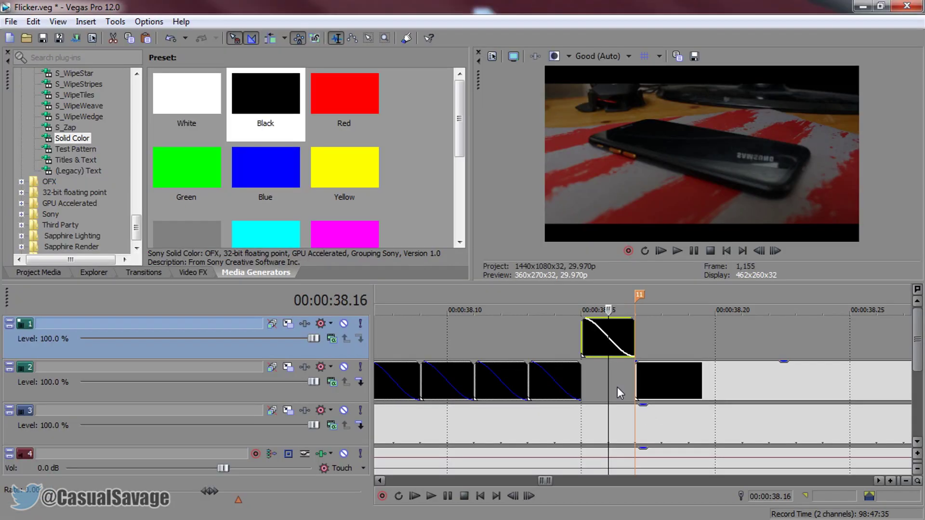
Step: Split the black clip on track 2 one frame after marker 11, at 00:00:38.18, and delete the part after the split
left_click(618, 387)
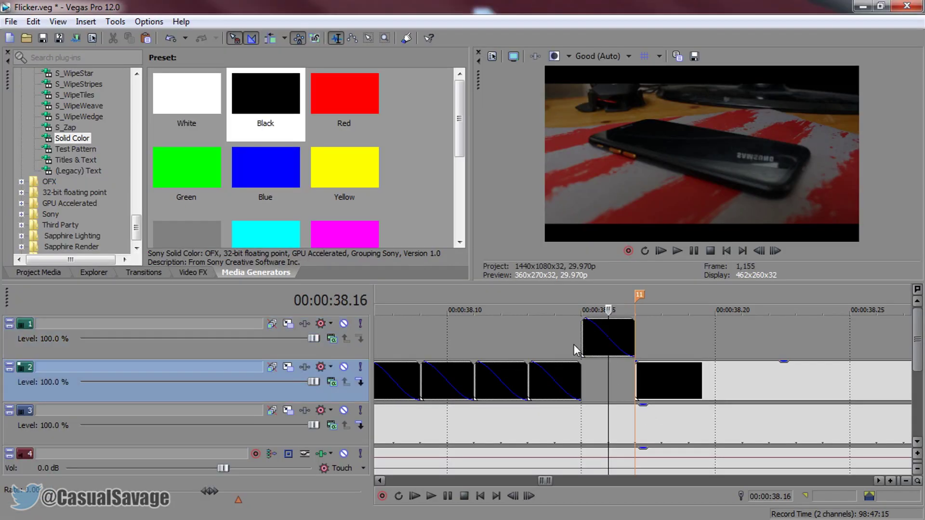
left_click(644, 388)
scroll(644, 385, "down", 2)
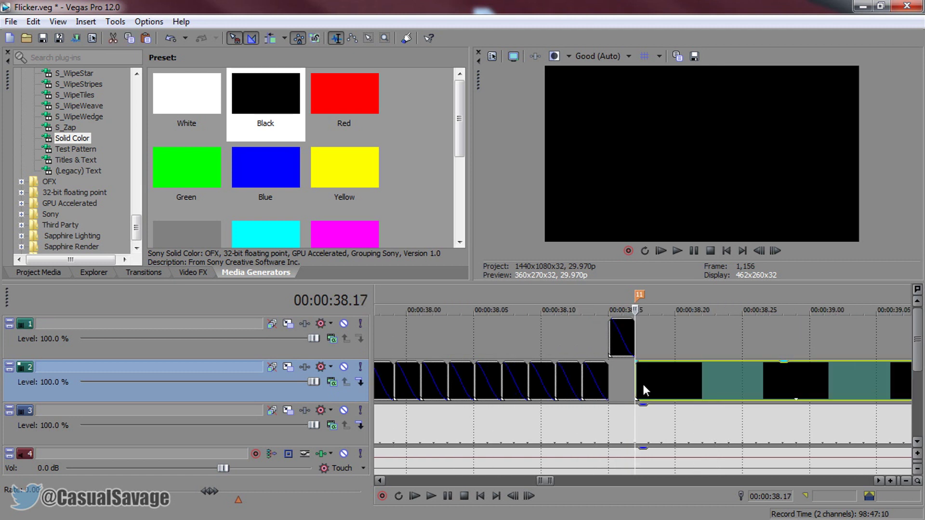
key("alt+Right")
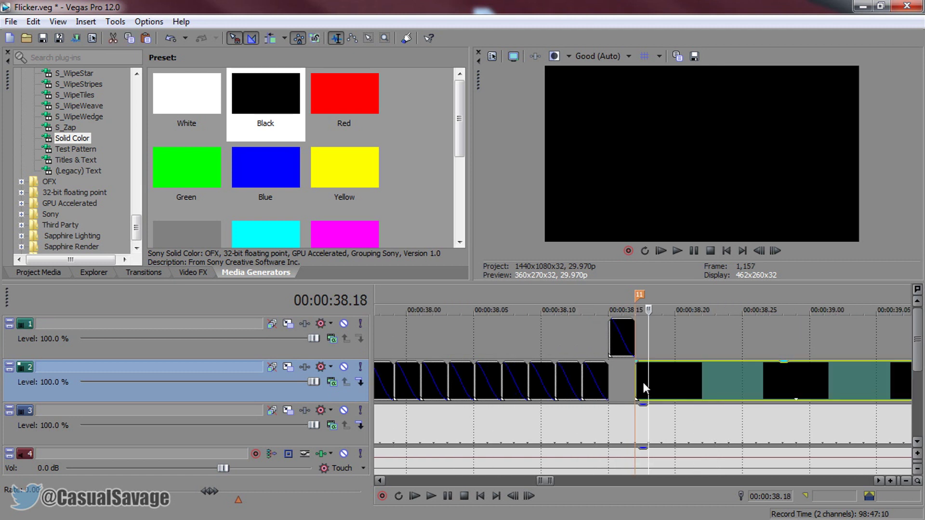
key("s")
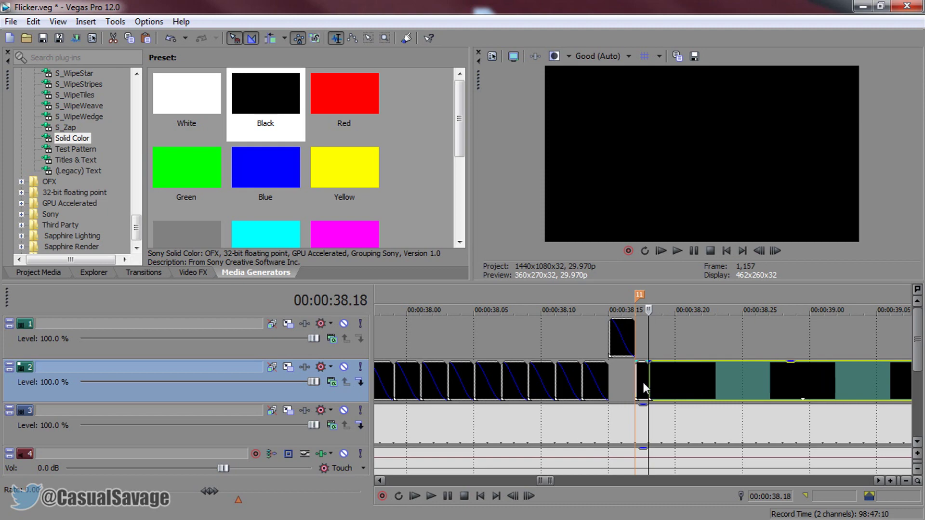
key("Delete")
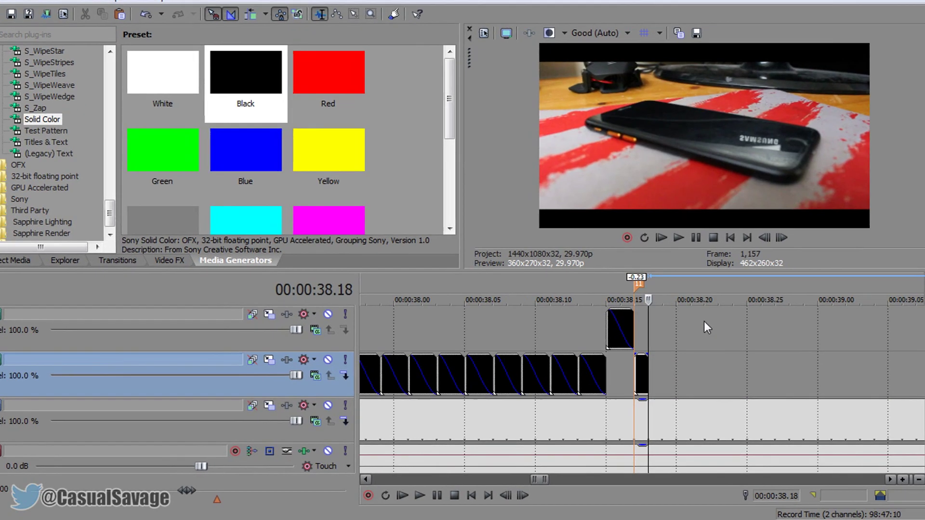
Step: Add a fade-out spanning the full length of the one-frame black clip at marker 11
scroll(704, 322, "up", 3)
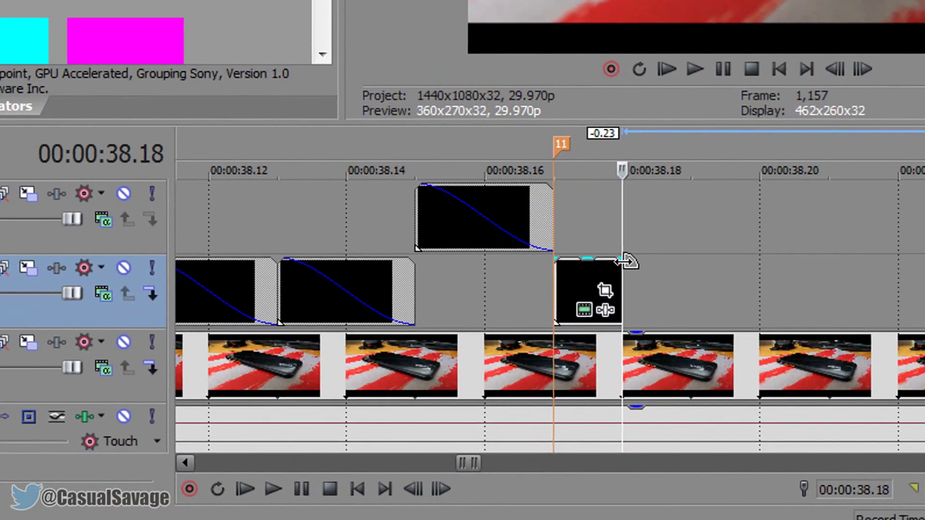
left_click_drag(629, 319, 581, 321)
scroll(608, 261, "down", 2)
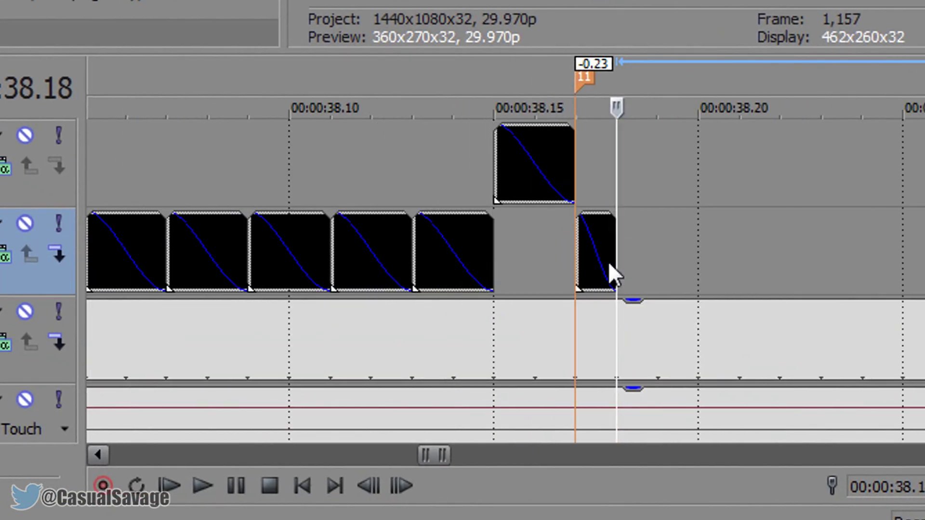
Step: Copy the one-frame faded clip and paste it on track 2 at 00:00:38.19, leaving a one-frame gap after the original
left_click(586, 258)
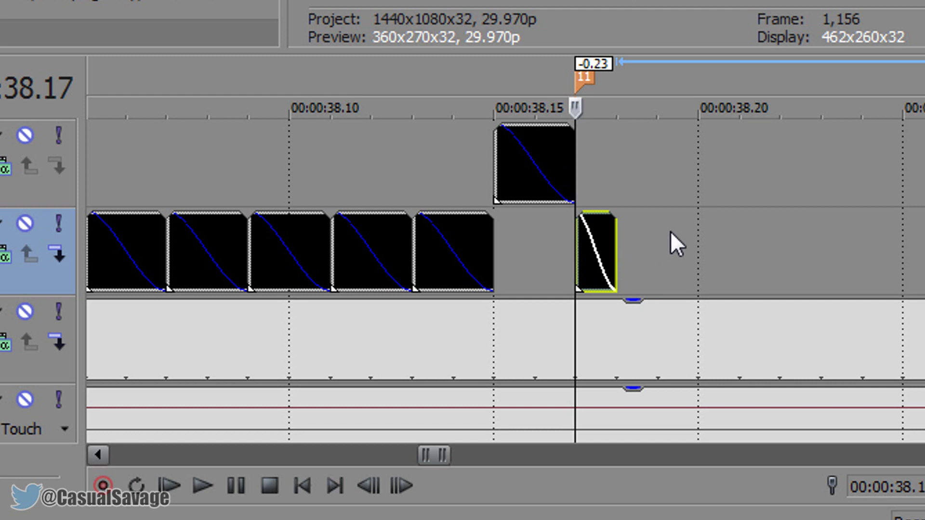
left_click(614, 241)
key("Right")
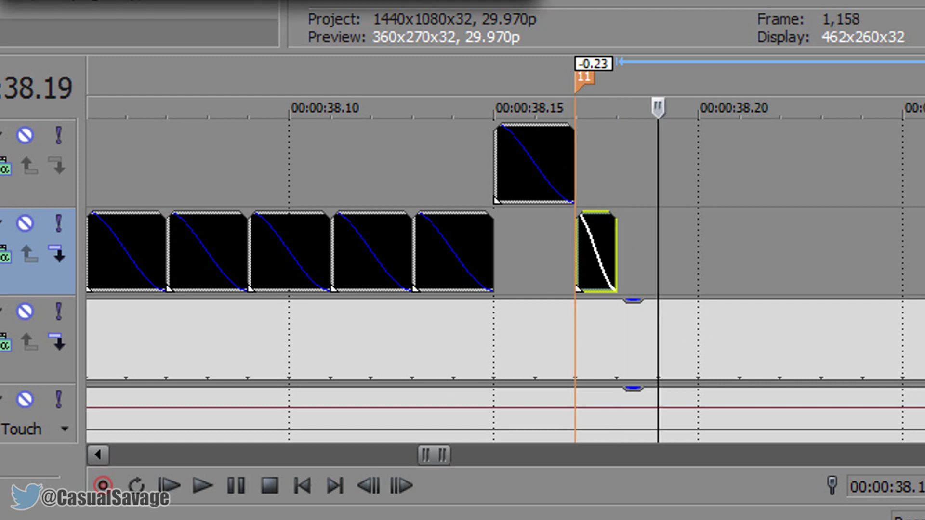
key("ctrl+v")
scroll(760, 274, "down", 3)
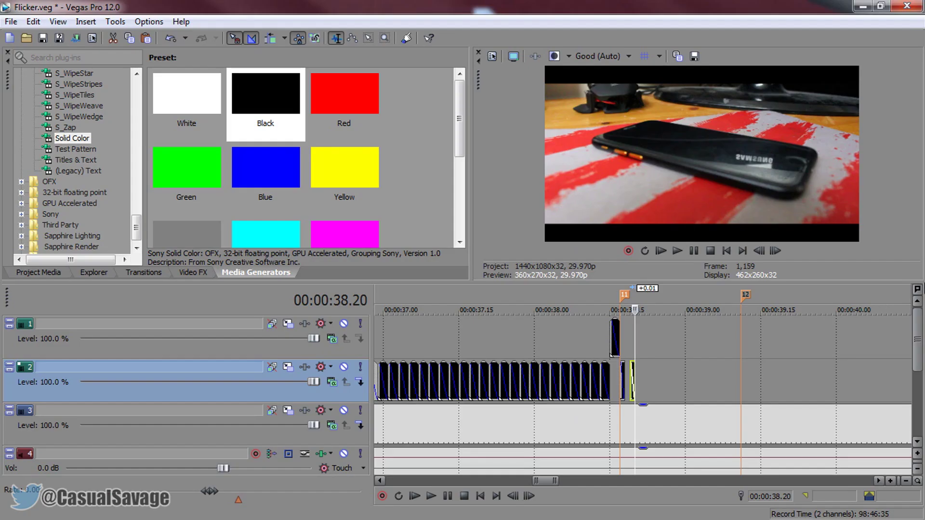
Step: Keep pasting new copies of the one-frame faded clip on track 2, each after a one-frame gap, up to marker 12
key("Right")
key("ctrl+v")
key("Return")
key("Right")
key("ctrl+v")
key("Return")
key("Right")
key("ctrl+v")
key("Return")
key("Right")
key("ctrl+v")
key("Return")
key("Right")
key("ctrl+v")
key("Return")
key("Right")
key("ctrl+v")
key("Return")
key("Right")
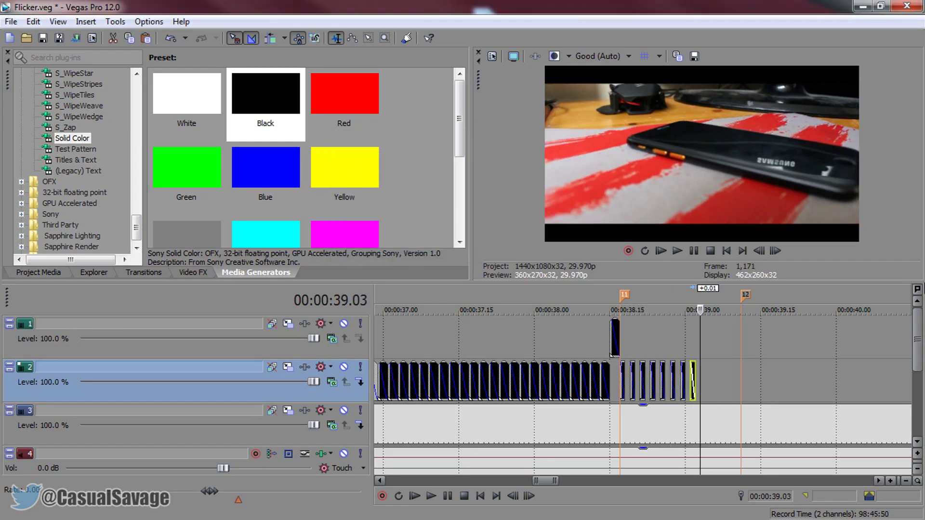
key("ctrl+v")
key("Return")
key("Right")
key("ctrl+v")
key("Return")
key("Right")
key("ctrl+v")
key("Return")
key("Right")
key("ctrl+v")
key("Return")
key("Right")
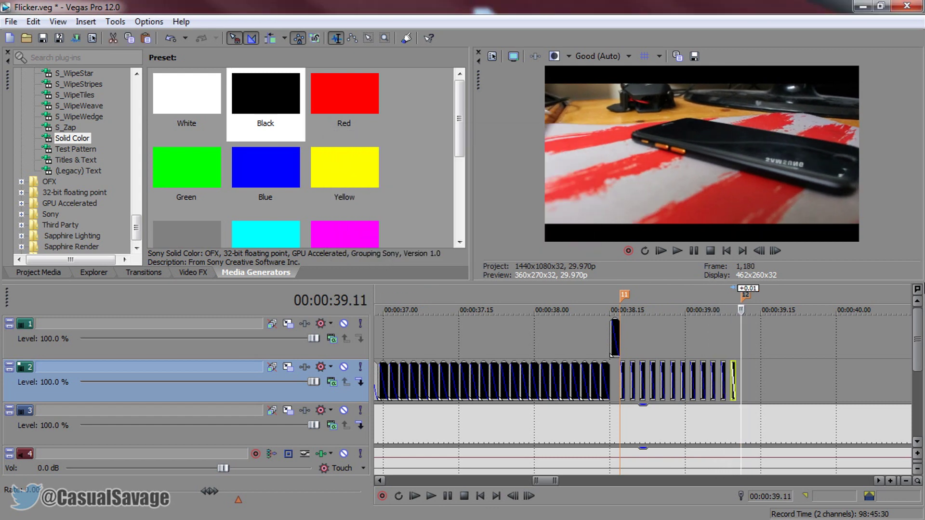
Step: Check the last one-frame clip's end against marker 12, and return the playhead to marker 10 to review the flicker sequence
scroll(717, 386, "up", 4)
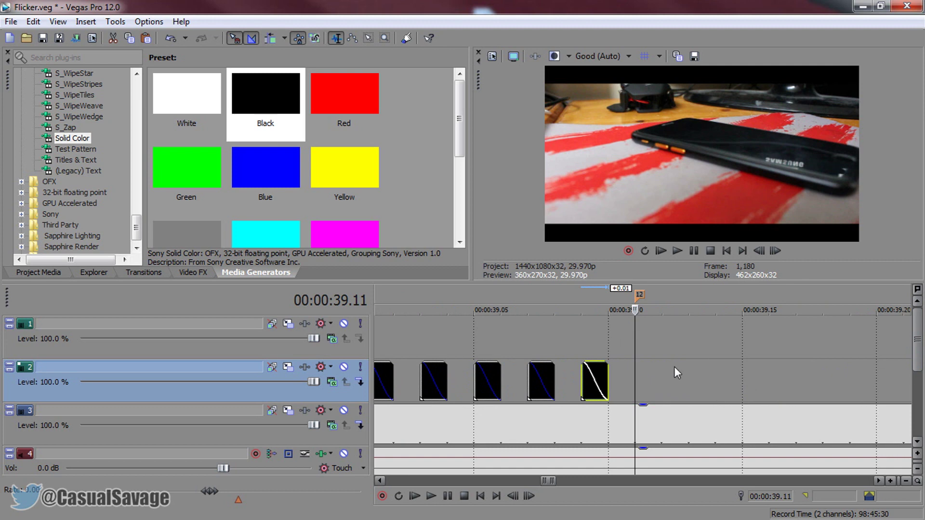
key("Left")
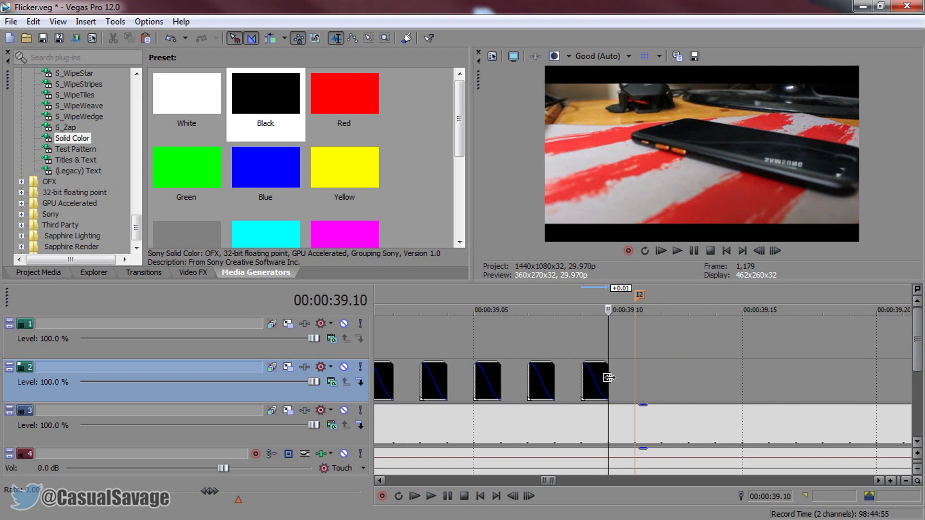
key("Down")
key("Down")
key("Down")
key("Down")
scroll(602, 383, "down", 1)
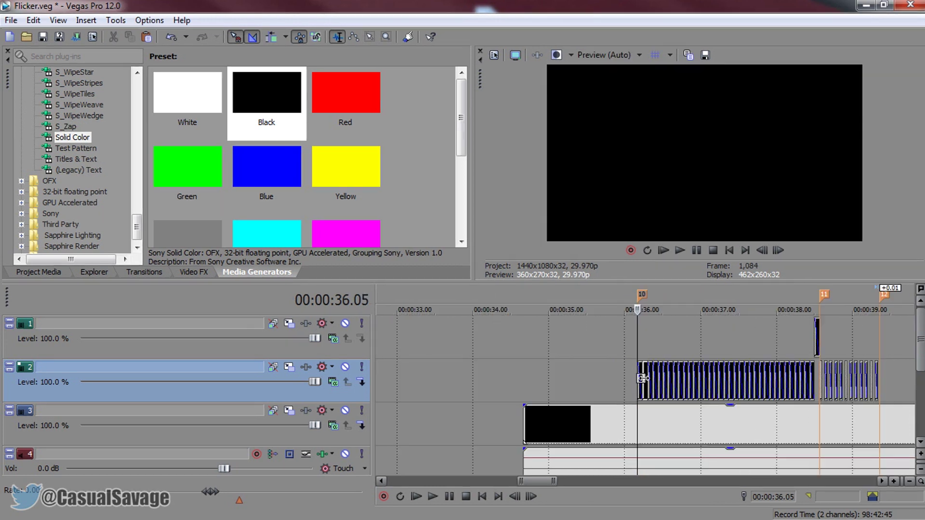
scroll(642, 379, "down", 1)
scroll(855, 388, "up", 2)
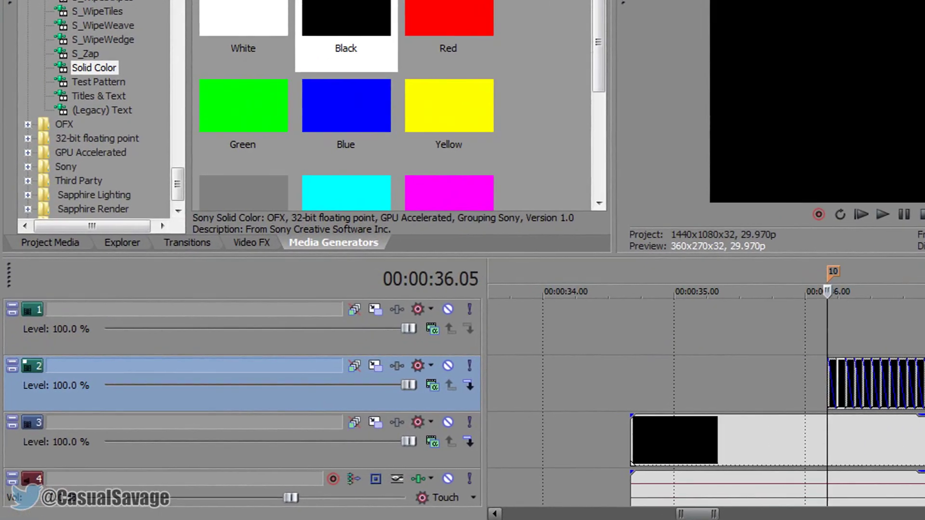
scroll(858, 391, "down", 1)
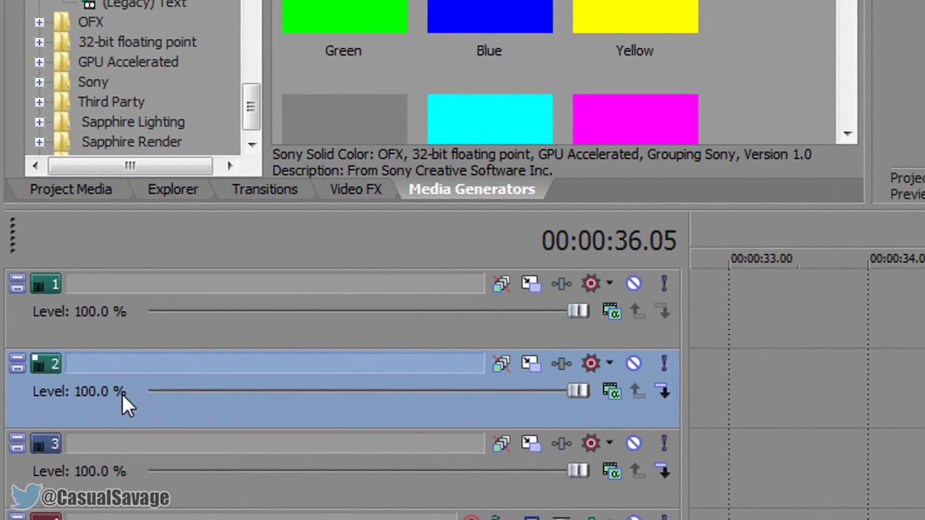
Step: Set the opacity level of both track 2 and track 1 to 95%
double_click(91, 388)
type("95")
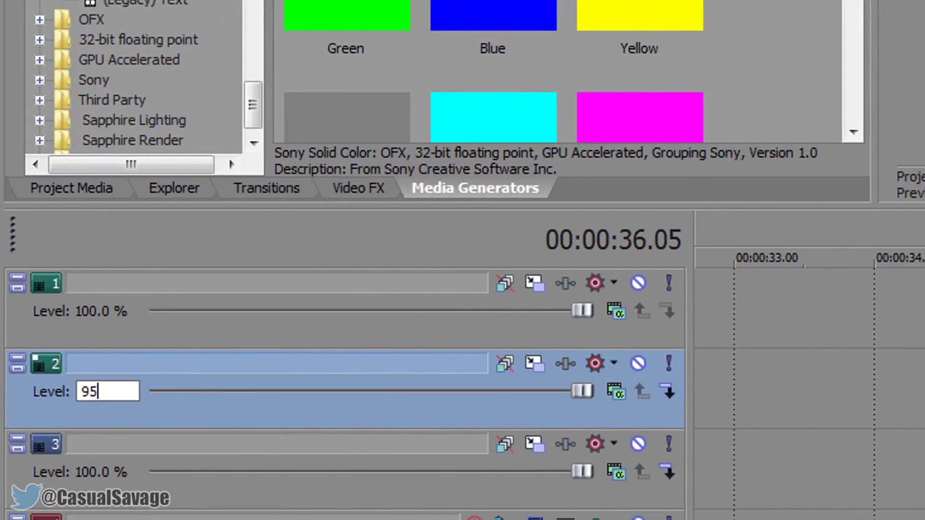
key("Return")
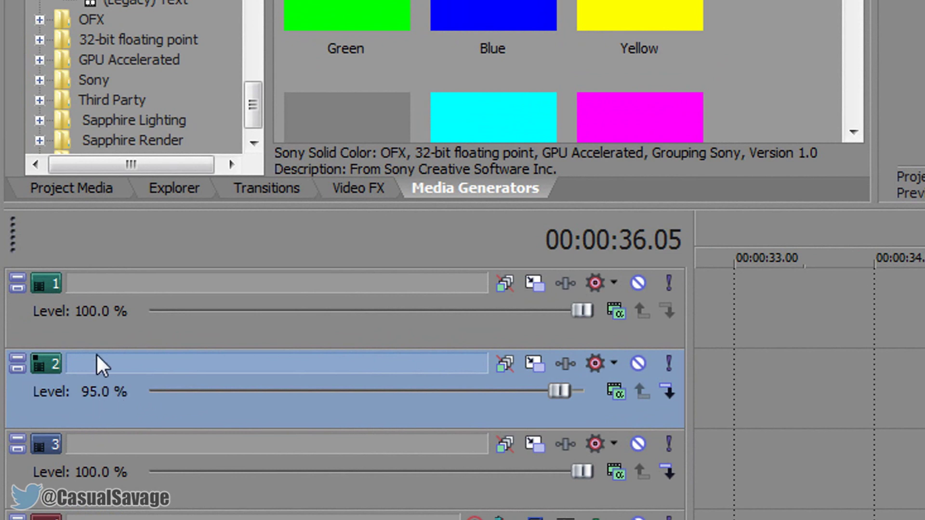
double_click(95, 310)
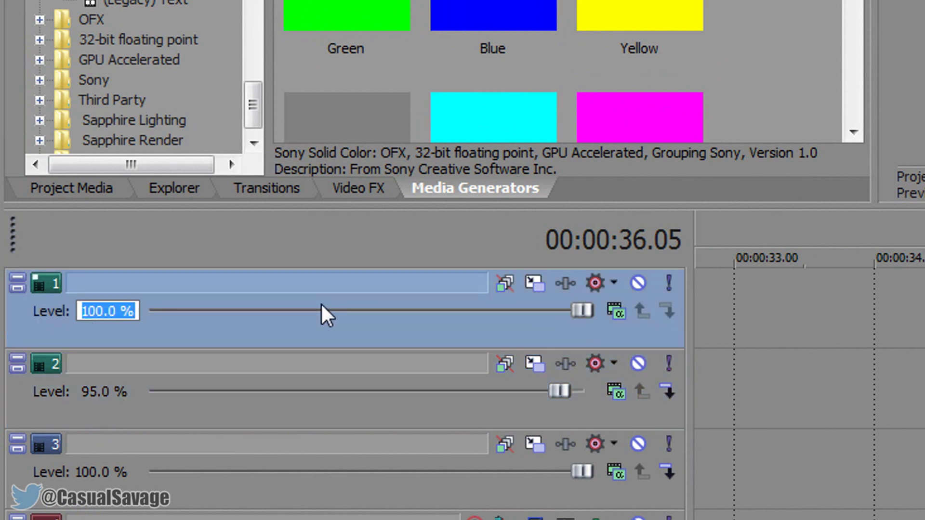
type("95")
key("Return")
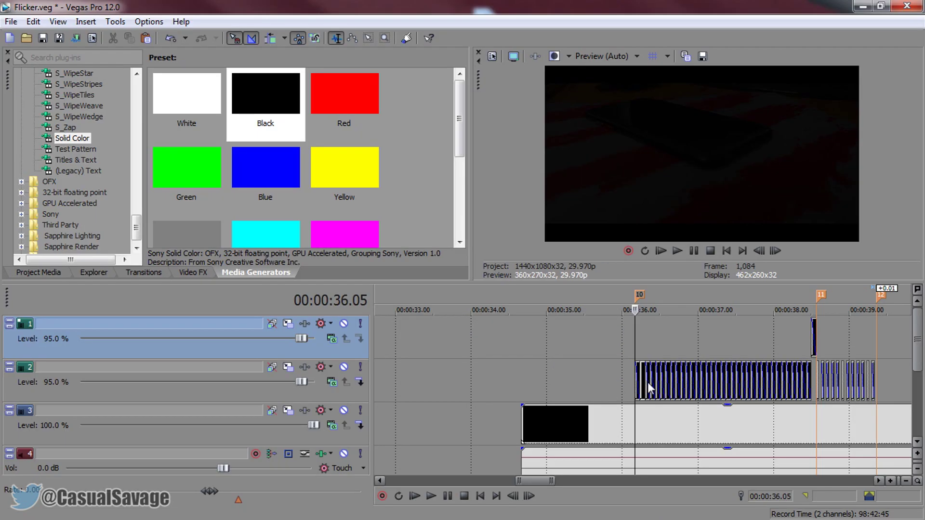
Step: Move the second two-frame black clip after marker 10 up to track 1 and fade it out over its full length
left_click(603, 384)
left_click(641, 380)
scroll(665, 388, "up", 5)
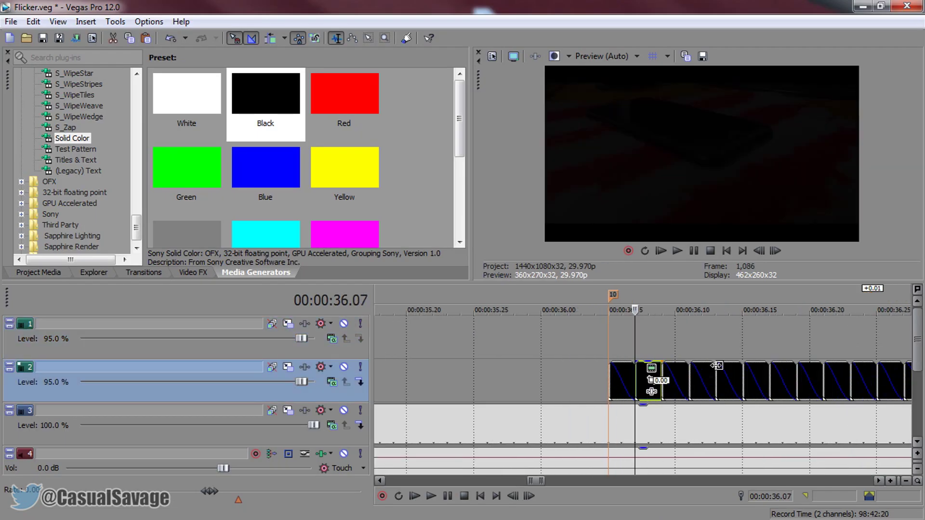
left_click_drag(655, 328, 657, 332)
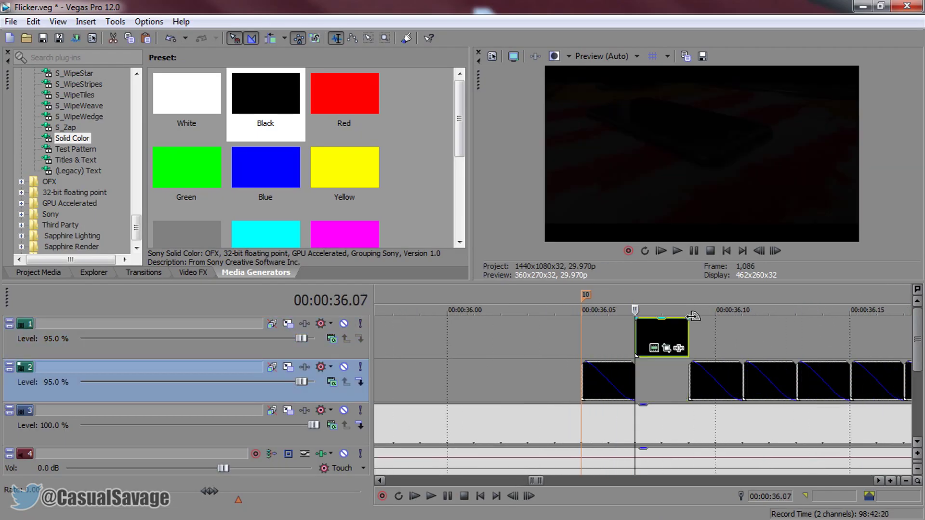
left_click_drag(540, 482, 555, 482)
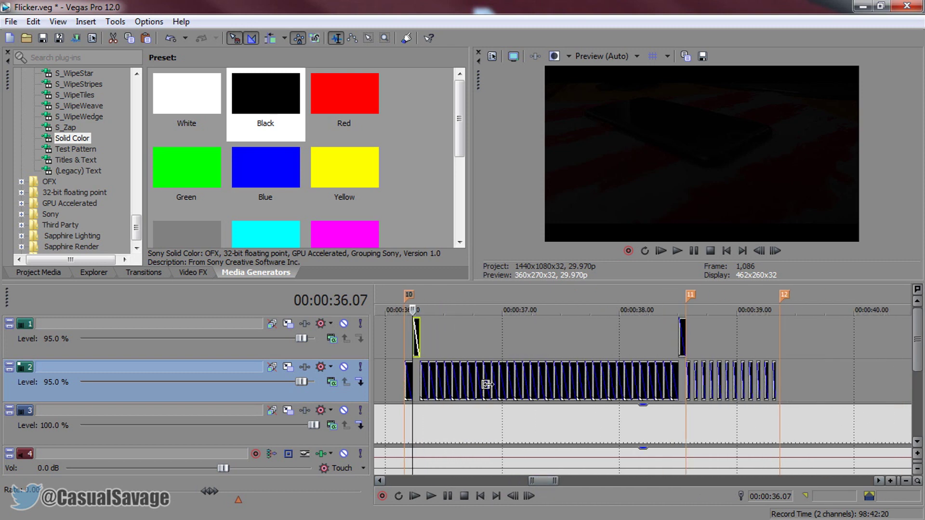
Step: Play through the flicker section between markers 10 and 12, and place the playhead at marker 12
scroll(462, 392, "down", 2)
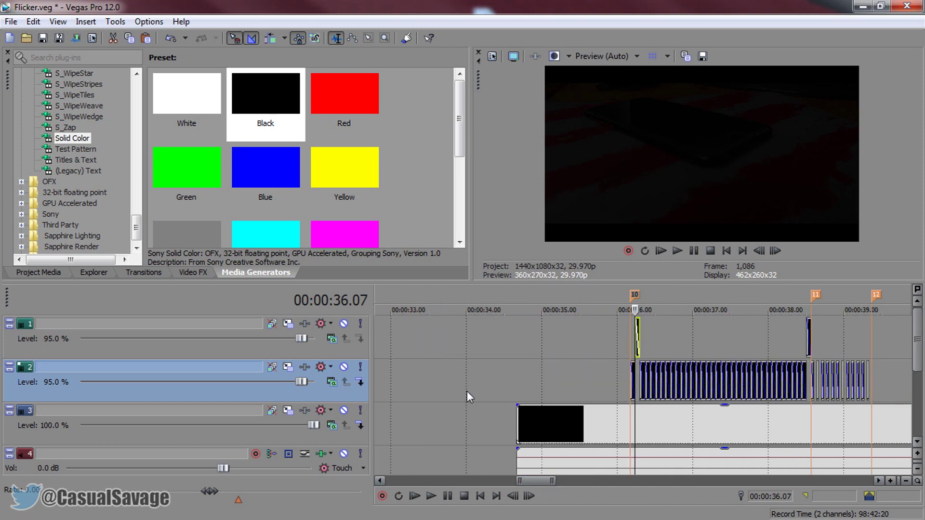
left_click(527, 379)
scroll(564, 366, "down", 1)
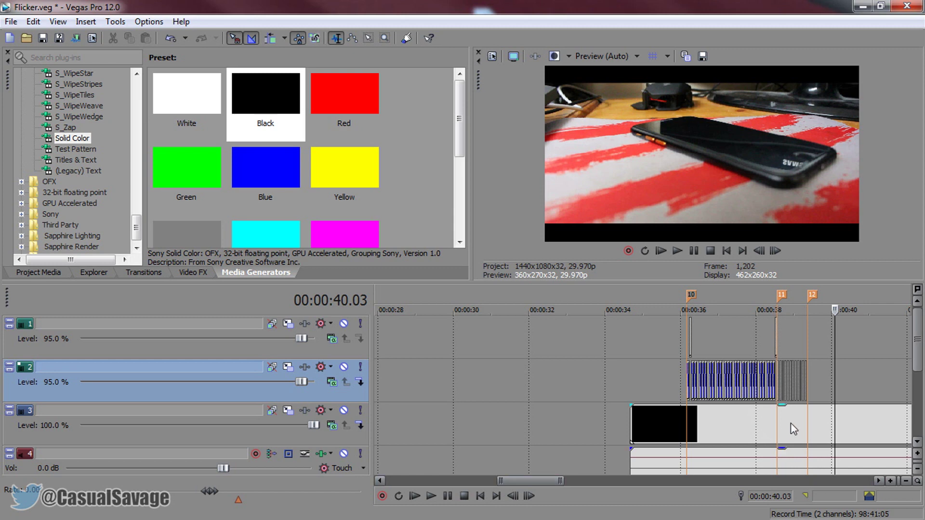
left_click(799, 420)
left_click(689, 417)
left_click(808, 418)
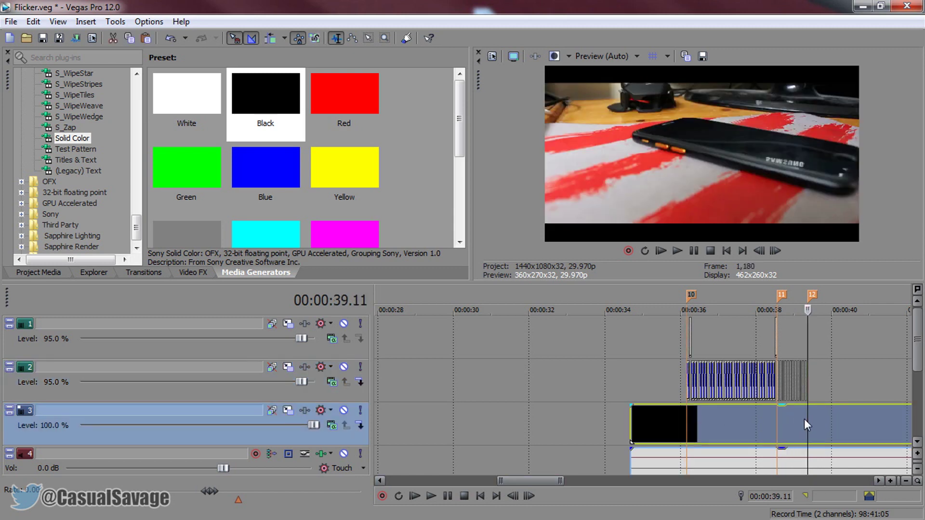
scroll(805, 418, "up", 2)
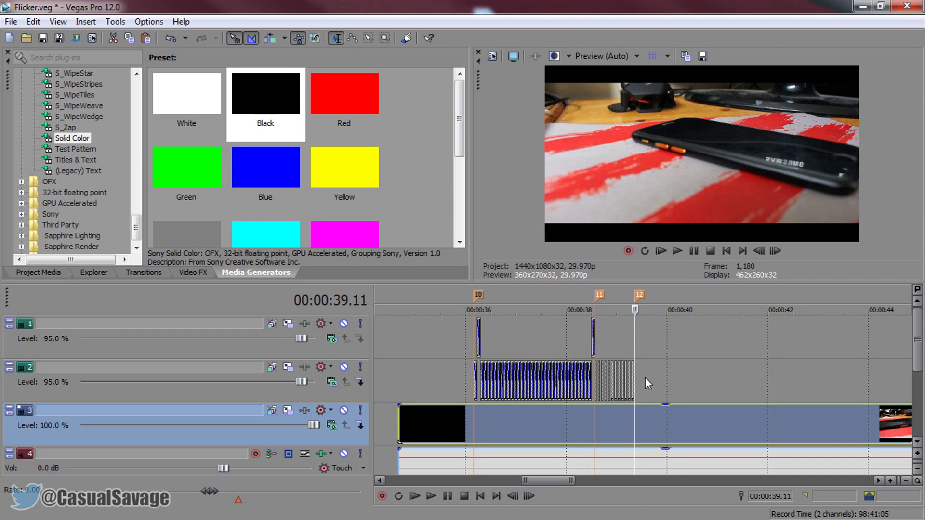
scroll(643, 366, "down", 3)
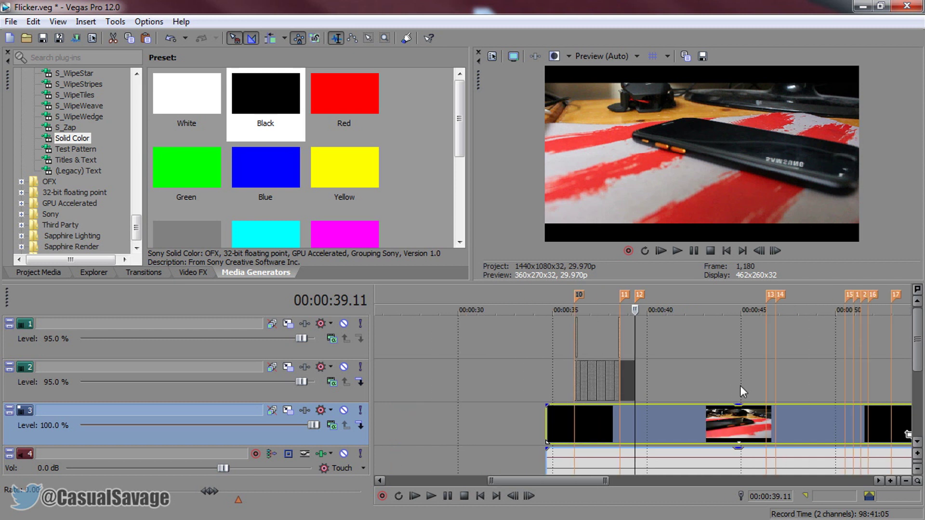
Step: Examine the audio beats between markers 13 and 14, returning the playhead to marker 13 at 00:00:46.10
left_click(766, 384)
scroll(753, 419, "up", 5)
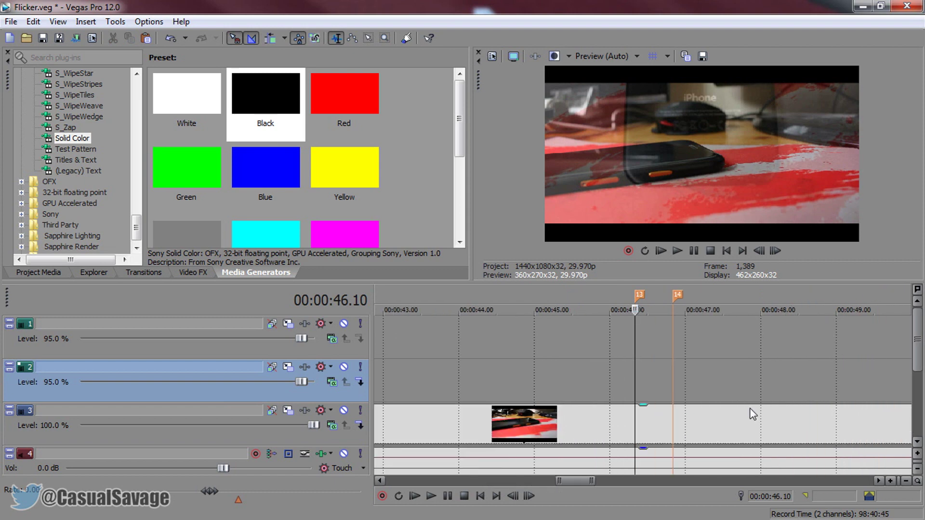
scroll(665, 385, "down", 2)
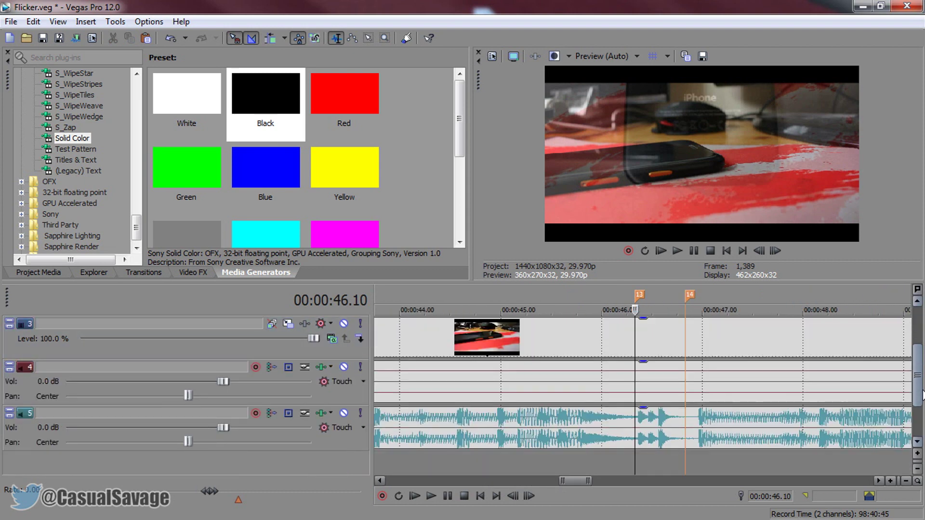
scroll(645, 439, "up", 1)
left_click(643, 439)
key("space")
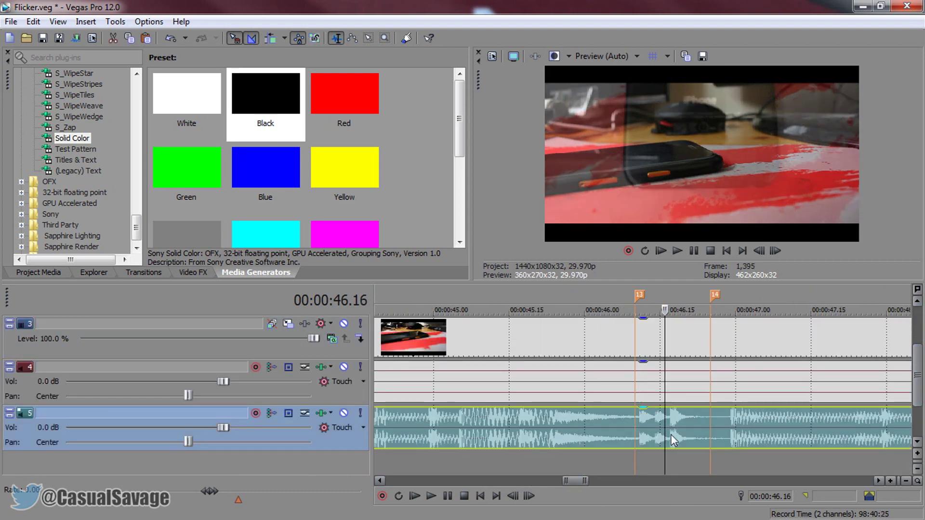
left_click(644, 434)
left_click(634, 438)
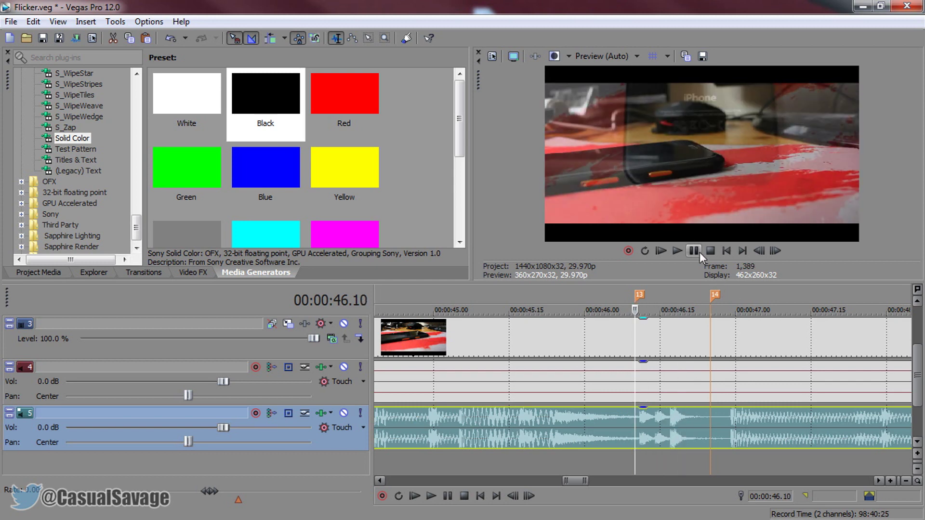
key("space")
left_click(638, 396)
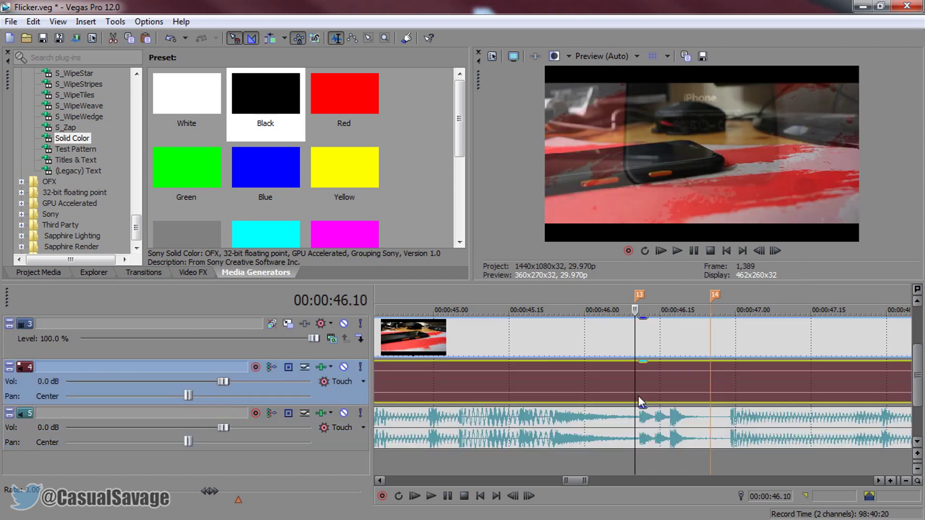
scroll(892, 368, "up", 1)
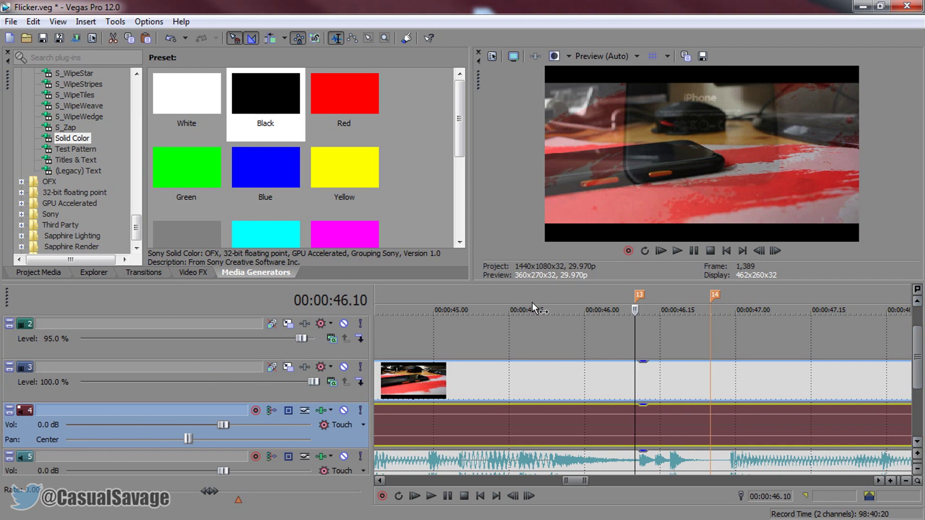
Step: Add a Black solid-colour clip on track 2 at marker 13 and trim its end to marker 14
left_click(634, 340)
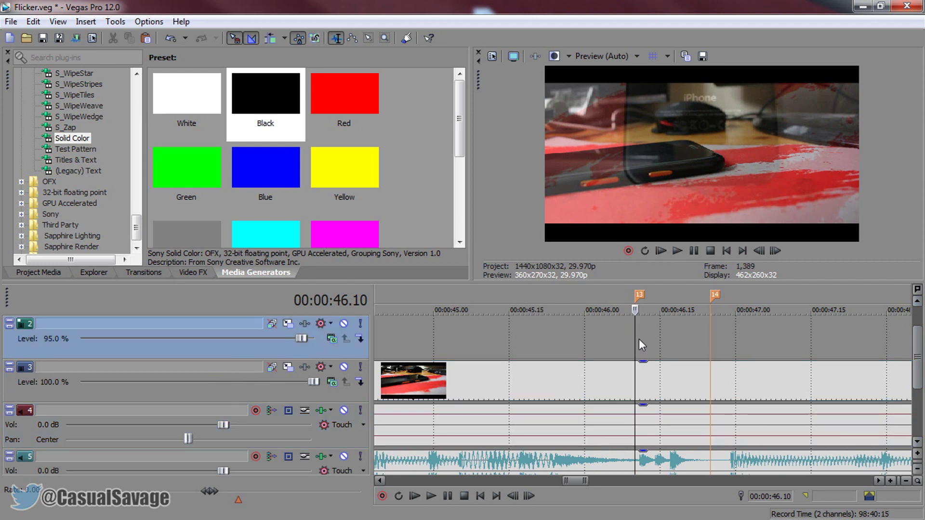
left_click_drag(266, 104, 636, 345)
scroll(762, 354, "down", 5)
left_click_drag(828, 343, 645, 345)
scroll(648, 351, "up", 5)
scroll(650, 355, "up", 3)
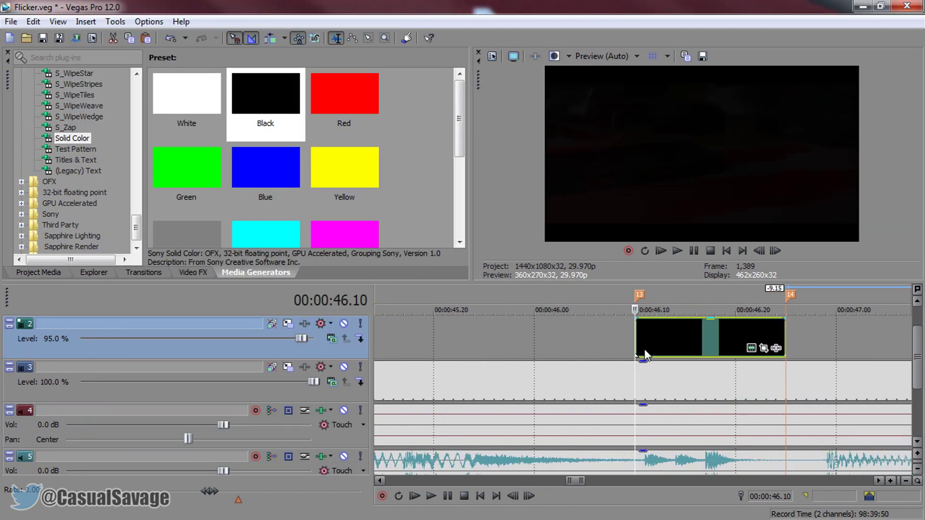
Step: Split the black clip every two frames up to 00:00:46.16, and delete the remainder after the three two-frame clips
key("Right")
key("Right")
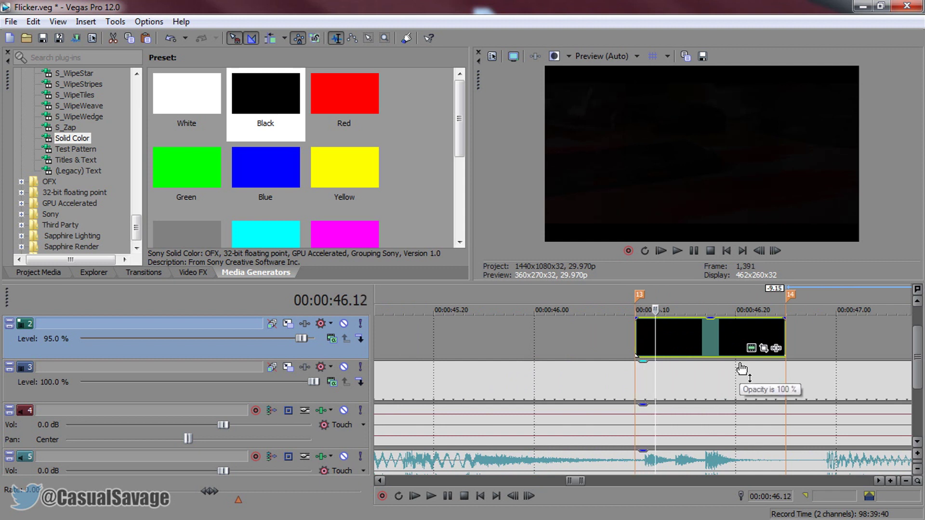
key("s")
key("Right")
key("Right")
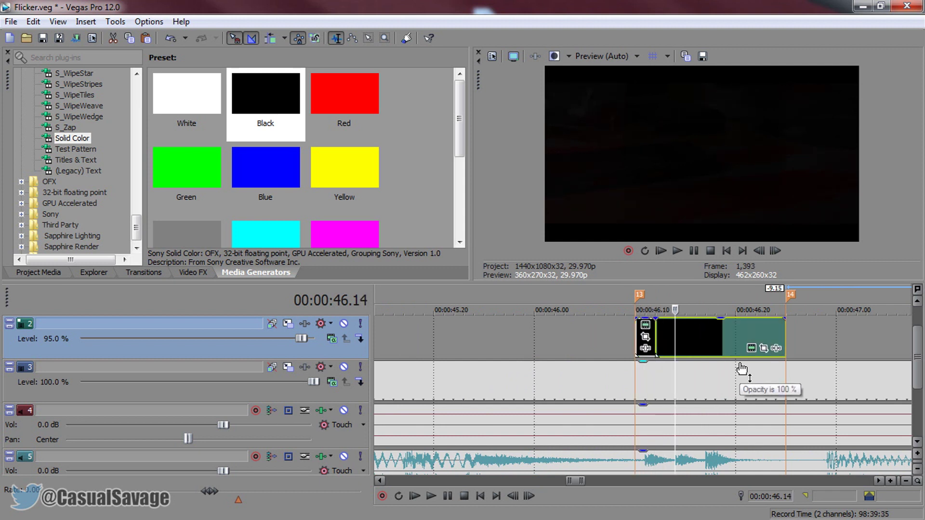
key("s")
key("Right")
key("Right")
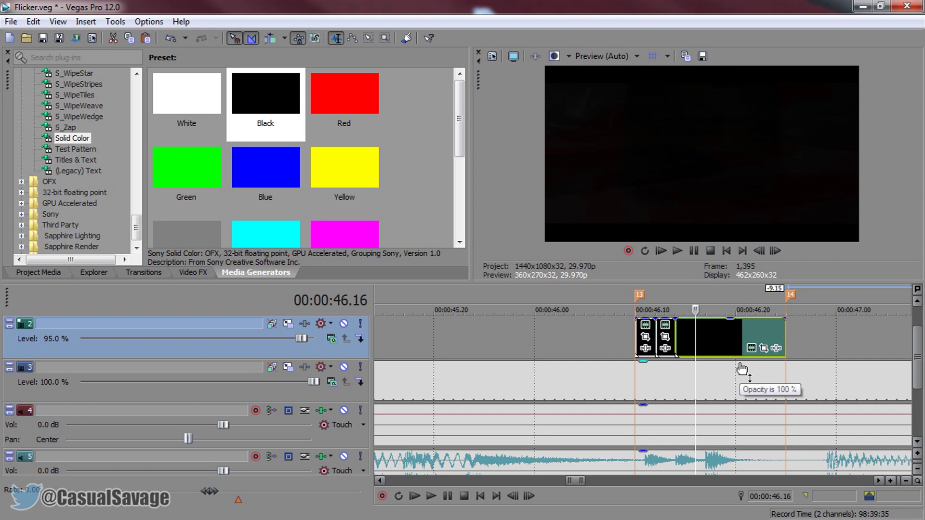
key("s")
key("Delete")
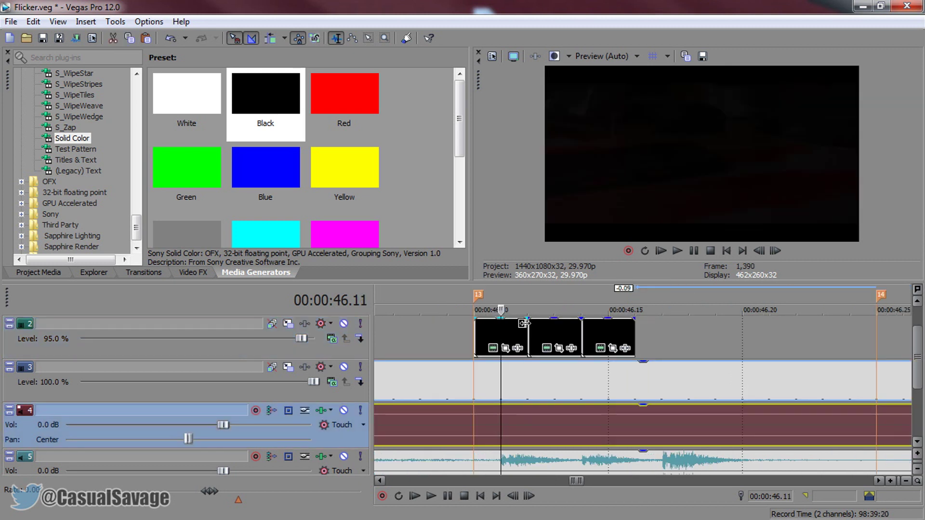
Step: Add a fade-out spanning the full length of each of the three two-frame clips after marker 13
left_click_drag(526, 321, 414, 326)
left_click_drag(580, 322, 491, 326)
left_click(634, 322)
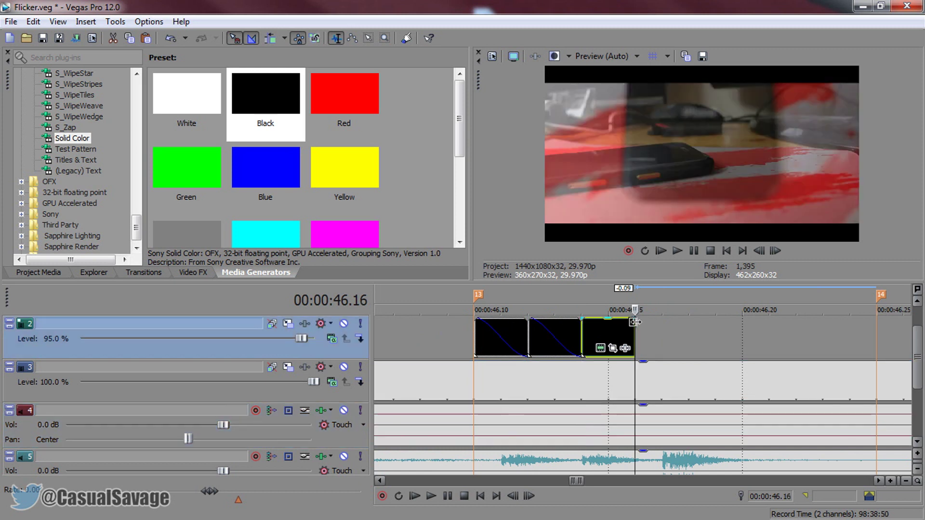
left_click_drag(634, 321, 584, 337)
Step: Copy the third faded two-frame clip and paste four copies end to end on track 2, from 00:00:46.16 towards marker 14
left_click(605, 352)
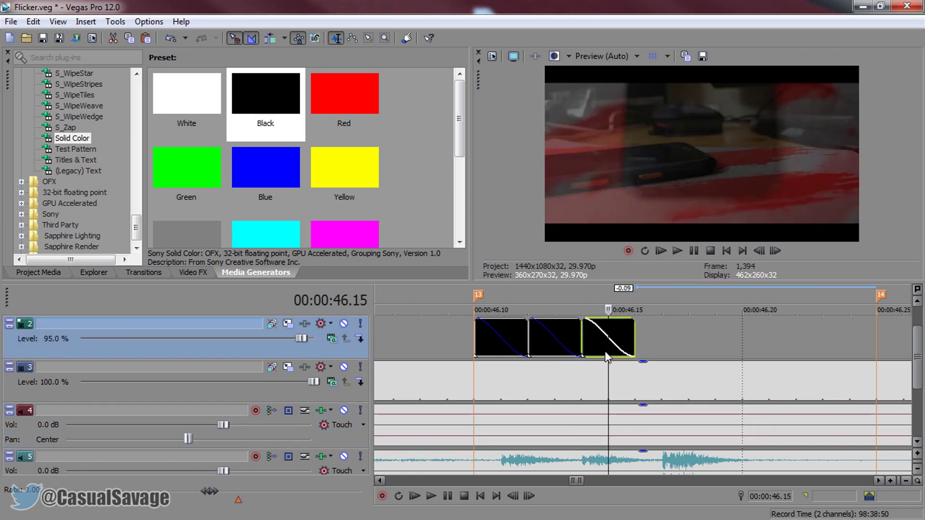
left_click(629, 350)
scroll(723, 381, "down", 3)
key("ctrl+v")
key("ctrl+v")
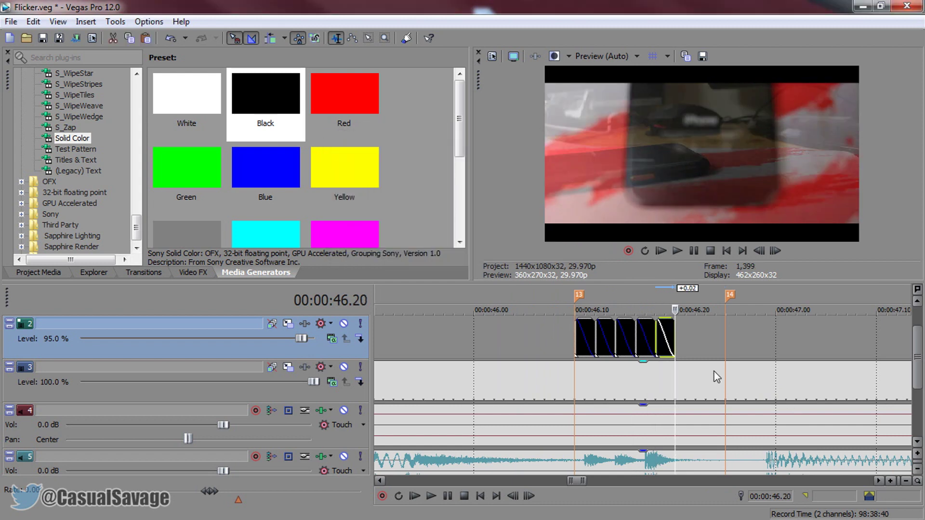
key("ctrl+v")
key("ctrl+v")
Step: Play the new flicker between markers 13 and 14 twice, starting shortly before marker 13
scroll(628, 407, "down", 2)
scroll(554, 388, "down", 1)
left_click(523, 387)
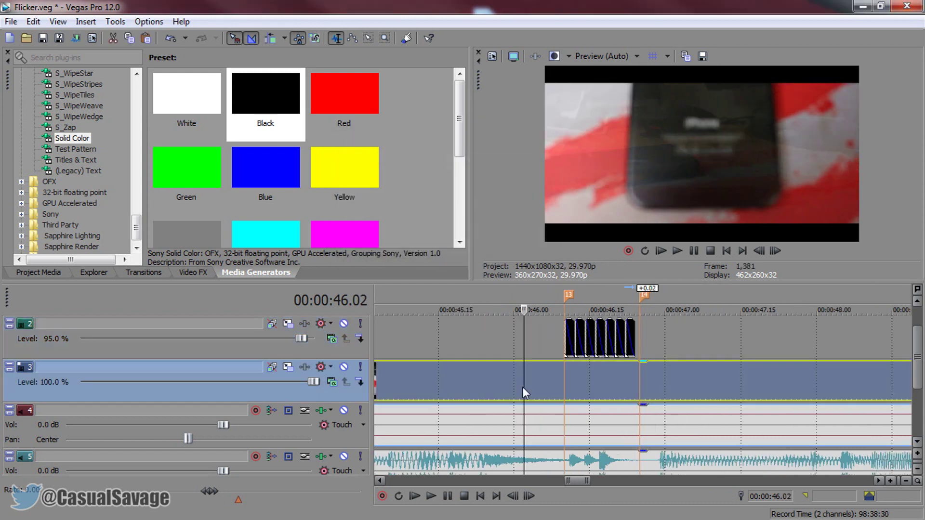
scroll(523, 387, "down", 1)
key("space")
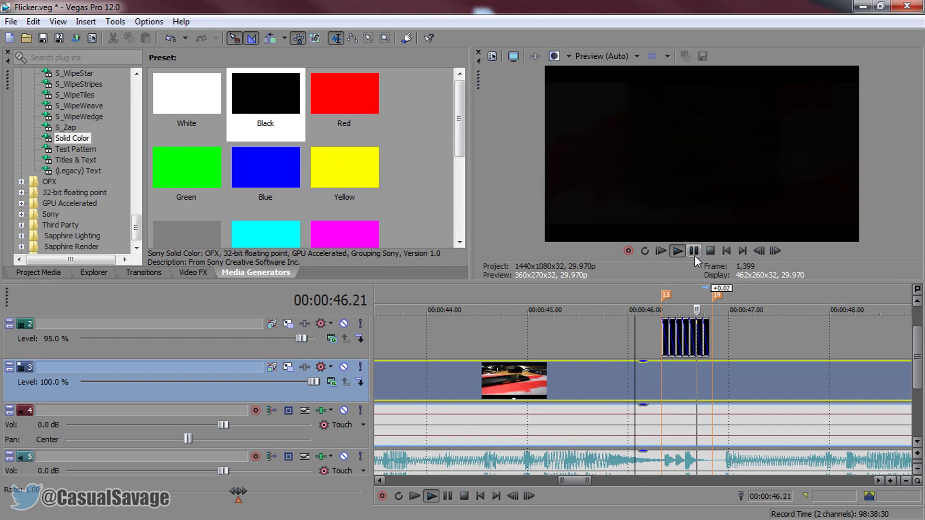
left_click(693, 250)
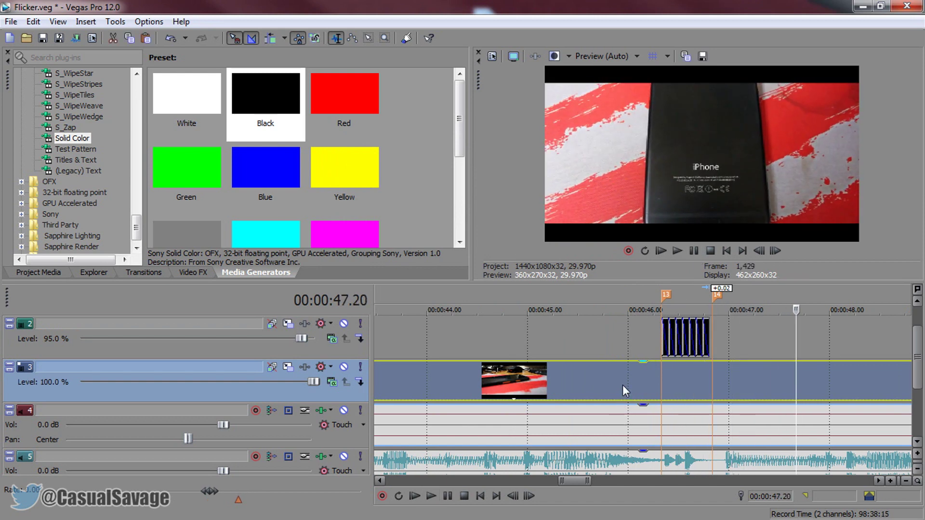
left_click(622, 386)
left_click(695, 256)
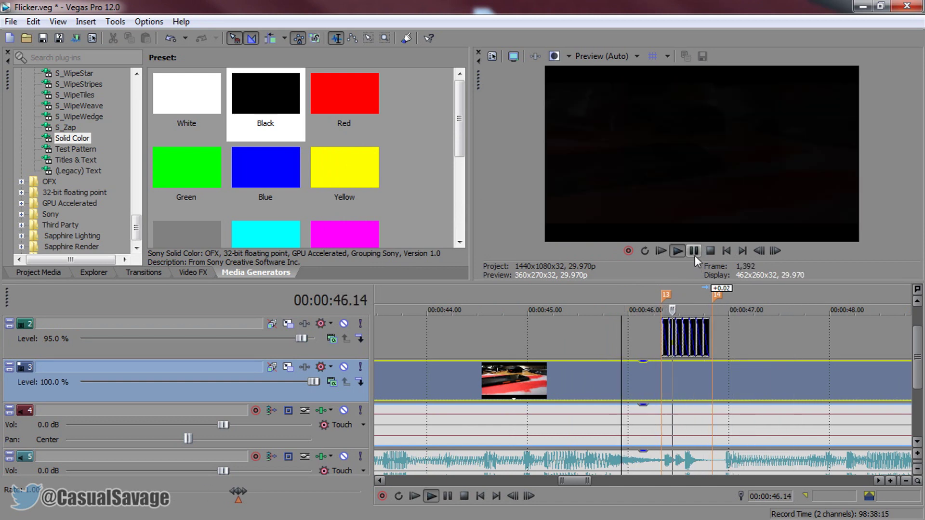
Step: Compare track 5's beat peaks with the clips at marker 13, and replay the section from 00:00:46.05
left_click(657, 438)
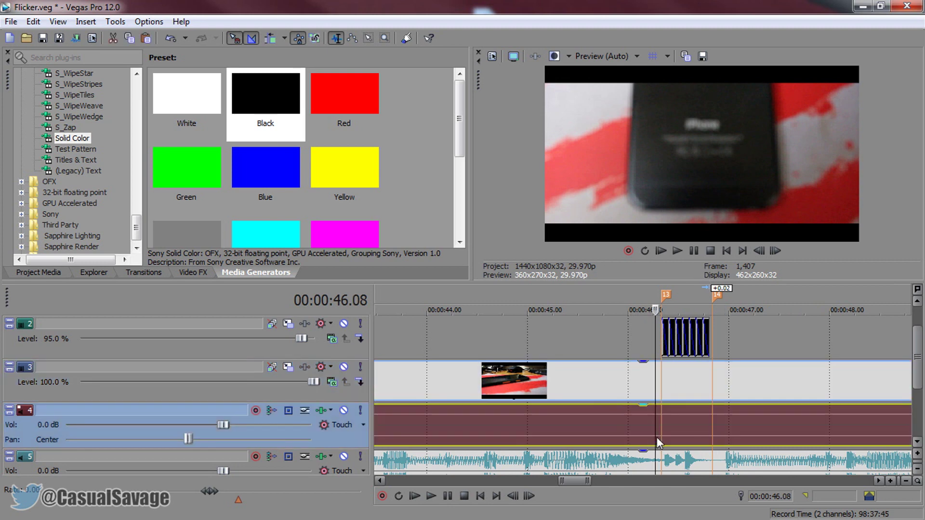
scroll(675, 429, "up", 3)
left_click(689, 438)
left_click(661, 461)
left_click(662, 461)
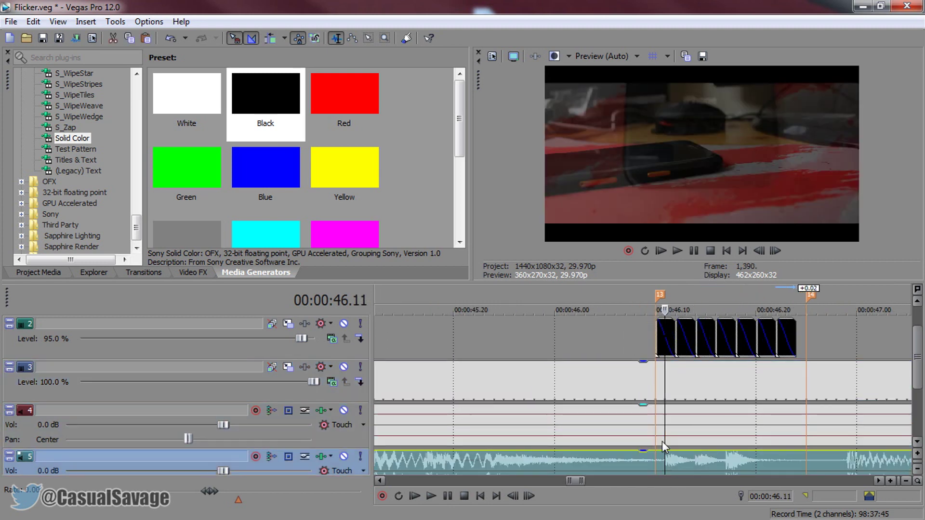
left_click_drag(664, 413, 608, 419)
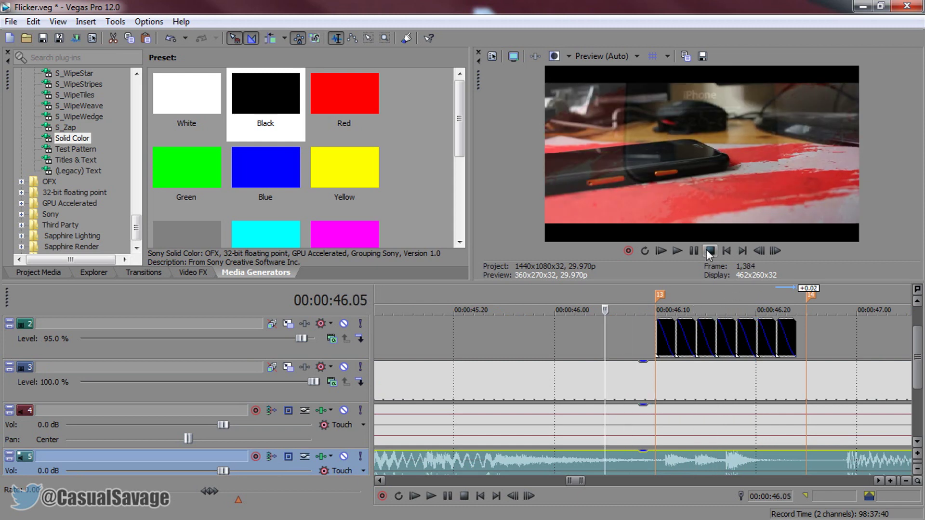
left_click(678, 251)
left_click(694, 250)
scroll(748, 378, "down", 3)
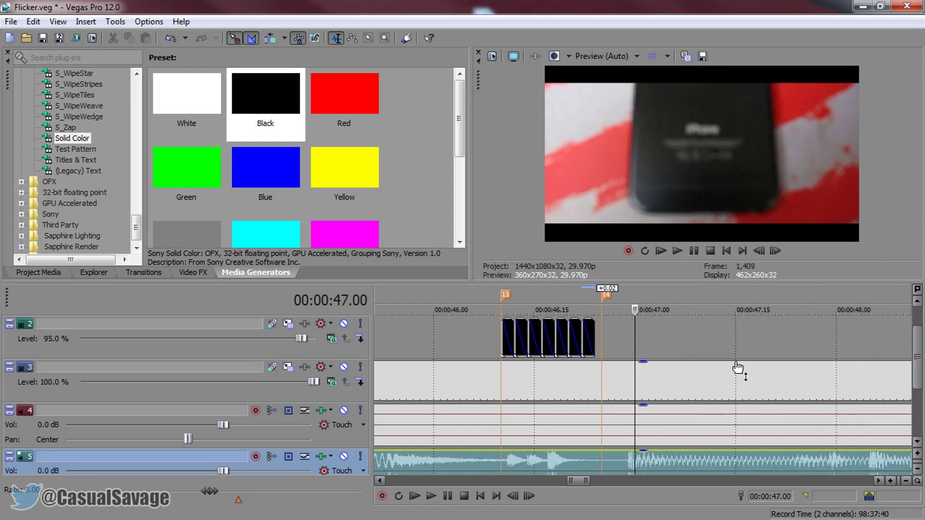
Step: Play the video and music from marker 15 at 00:00:50.15 to hear where the beats fall
scroll(705, 387, "down", 6)
left_click(674, 389)
scroll(694, 389, "up", 5)
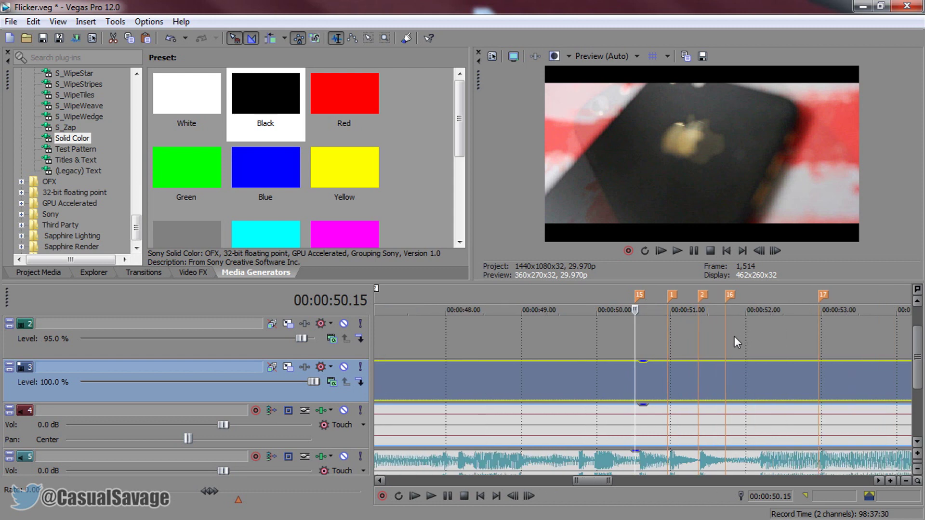
scroll(733, 343, "up", 1)
scroll(713, 349, "down", 3)
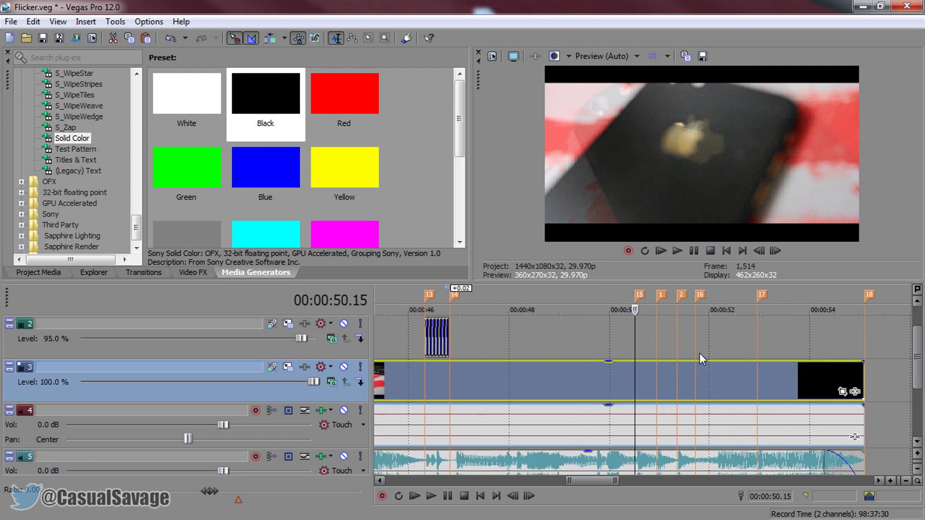
scroll(694, 352, "up", 1)
left_click(697, 251)
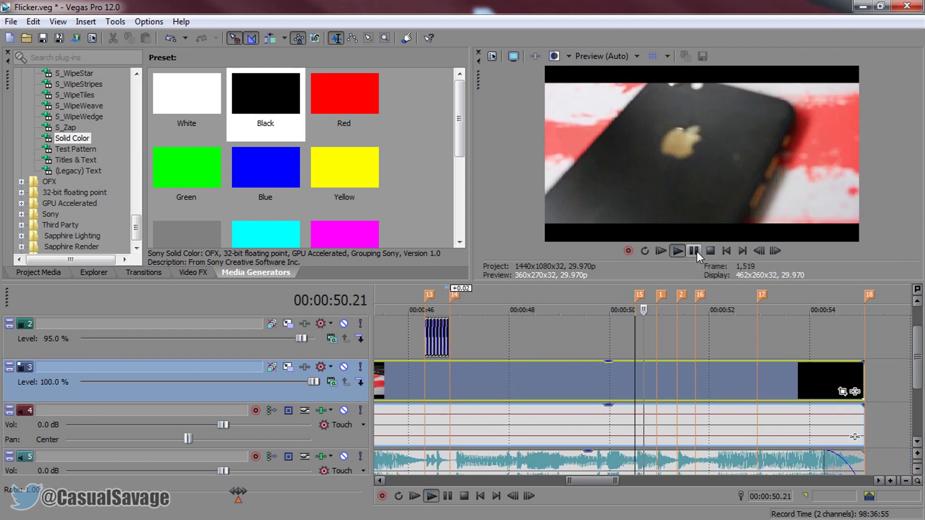
left_click(697, 251)
Step: Add a Black solid-colour clip on track 2 at marker 15 and shorten it to end at marker 1
left_click(635, 343)
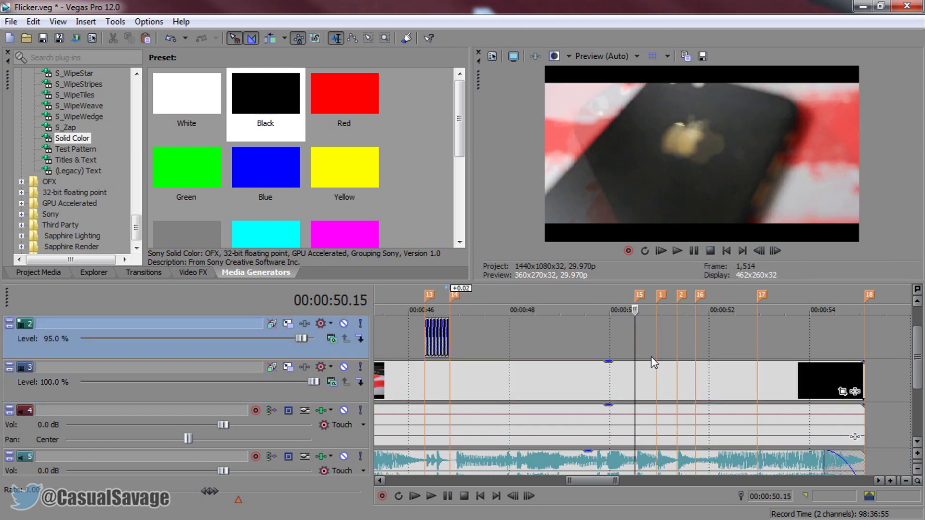
scroll(635, 341, "up", 2)
left_click_drag(239, 103, 671, 351)
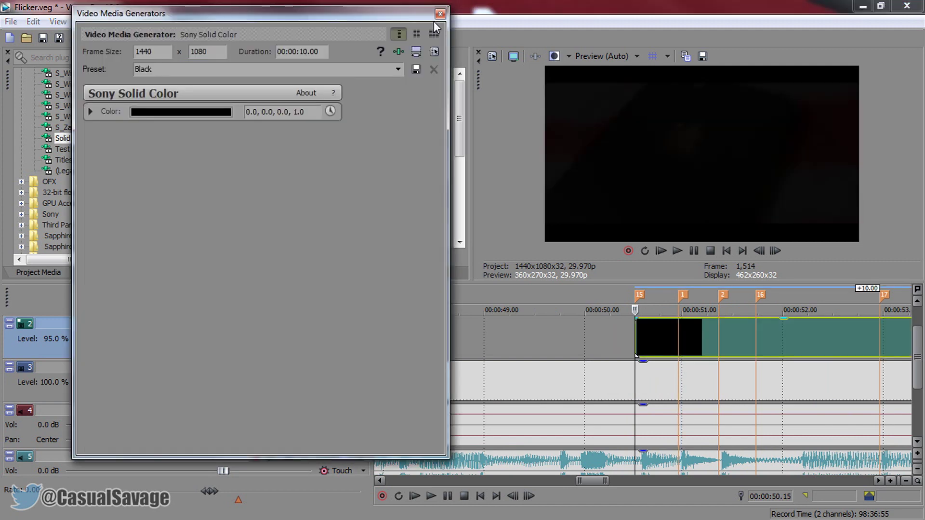
left_click(440, 12)
scroll(804, 342, "down", 3)
scroll(805, 342, "down", 1)
left_click_drag(826, 338, 643, 342)
Step: Split the black clip at 00:00:50.19 and delete the remainder, keeping a four-frame clip at marker 15
scroll(638, 343, "up", 3)
key("Right")
key("Right")
key("Right")
key("Right")
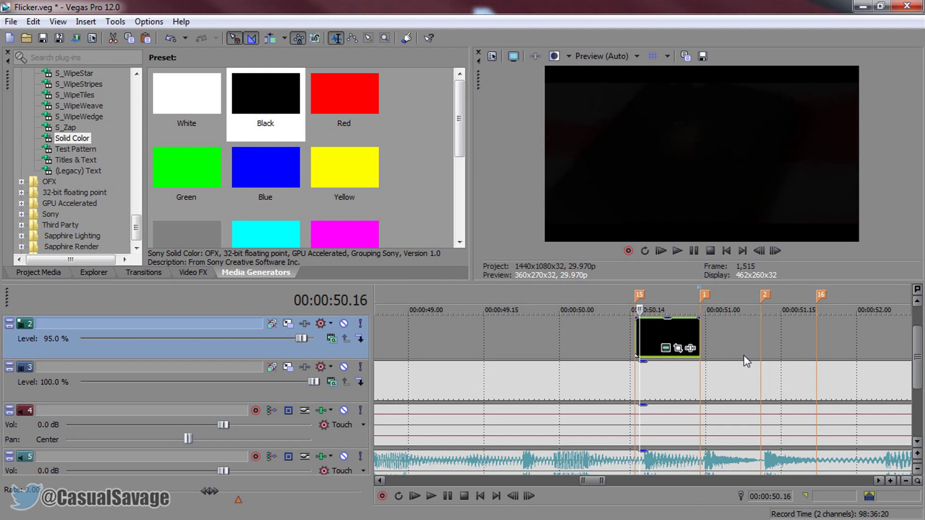
key("s")
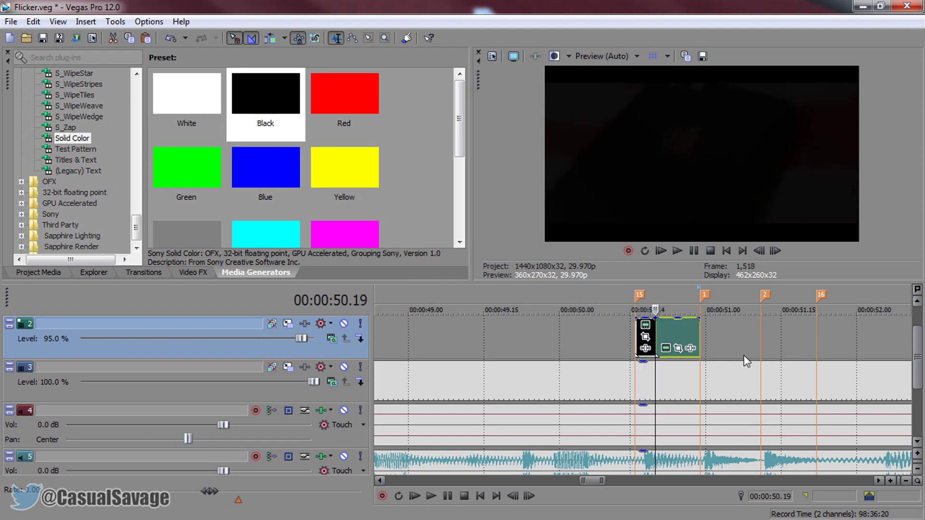
left_click_drag(682, 340, 704, 337)
key("Delete")
Step: Add a fade-out spanning the full length of the four-frame clip at marker 15 and copy the clip
scroll(632, 339, "up", 1)
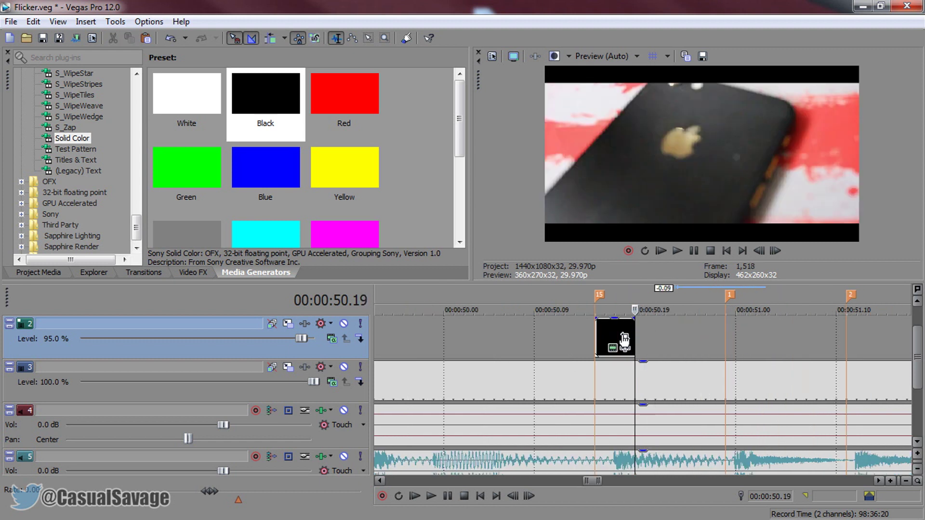
left_click_drag(638, 321, 556, 323)
left_click(602, 348)
Step: Paste the faded four-frame clip on track 2 at 00:00:50.28 and 00:00:51.11, creating new copies of the source media
left_click(721, 344)
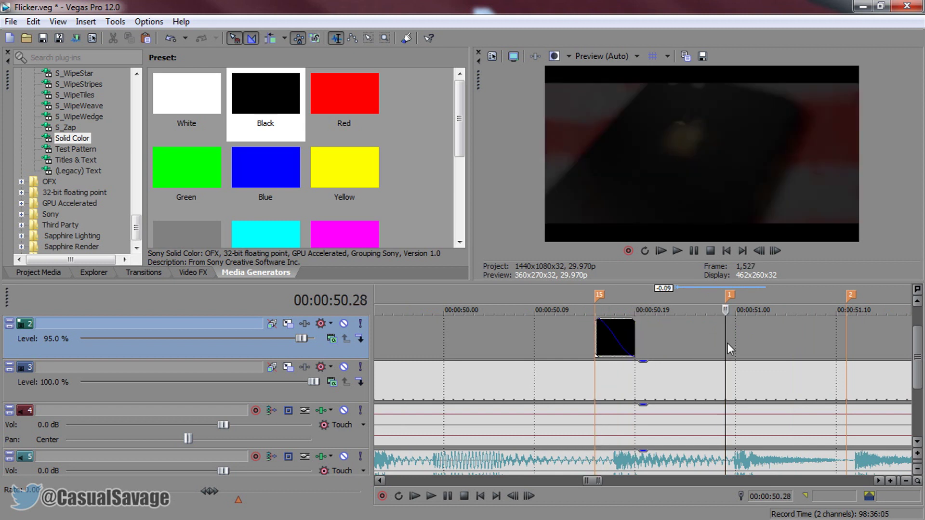
scroll(714, 346, "down", 1)
key("ctrl+v")
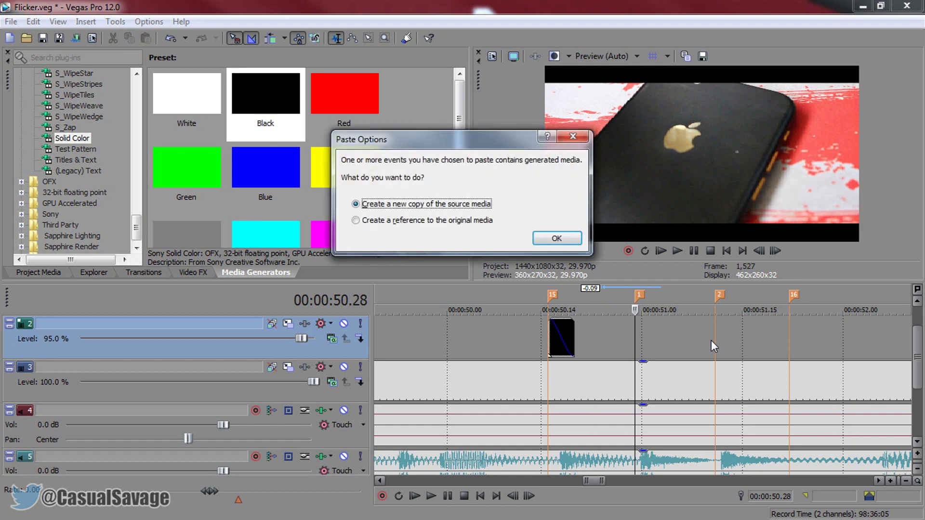
key("Return")
left_click(715, 344)
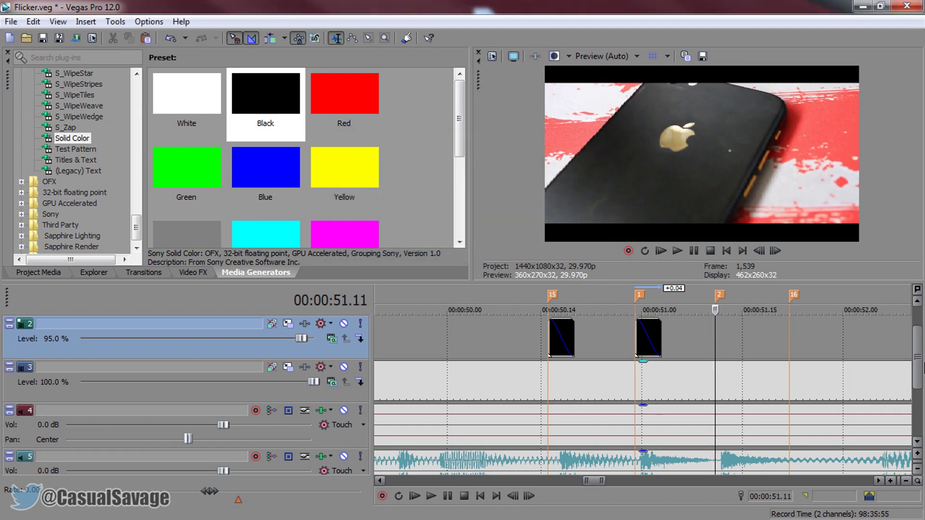
key("ctrl+v")
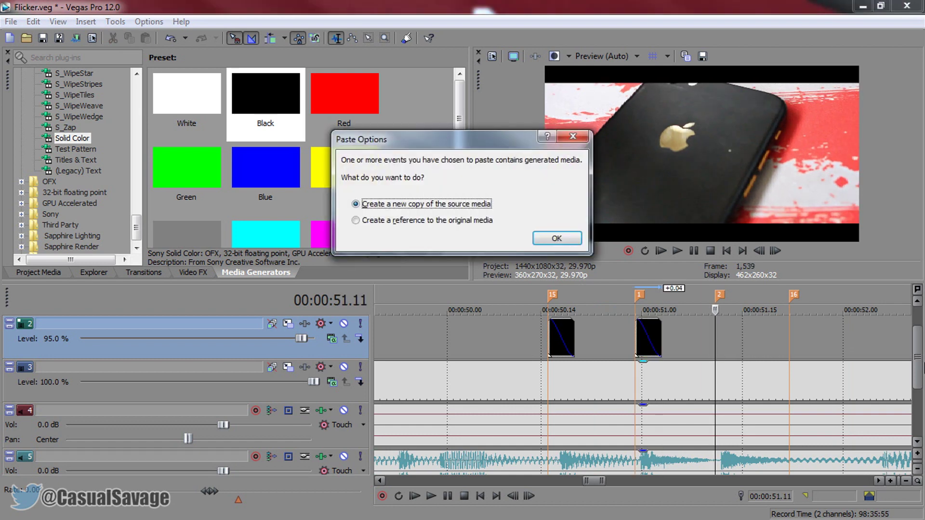
key("Return")
Step: Play the three new flicker clips after marker 15, starting shortly before that marker
scroll(739, 382, "down", 5)
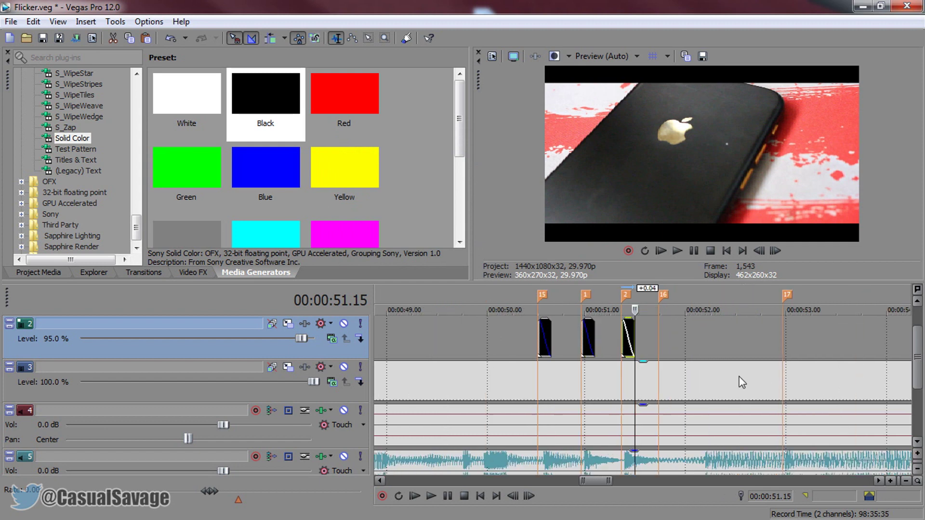
left_click(551, 380)
key("space")
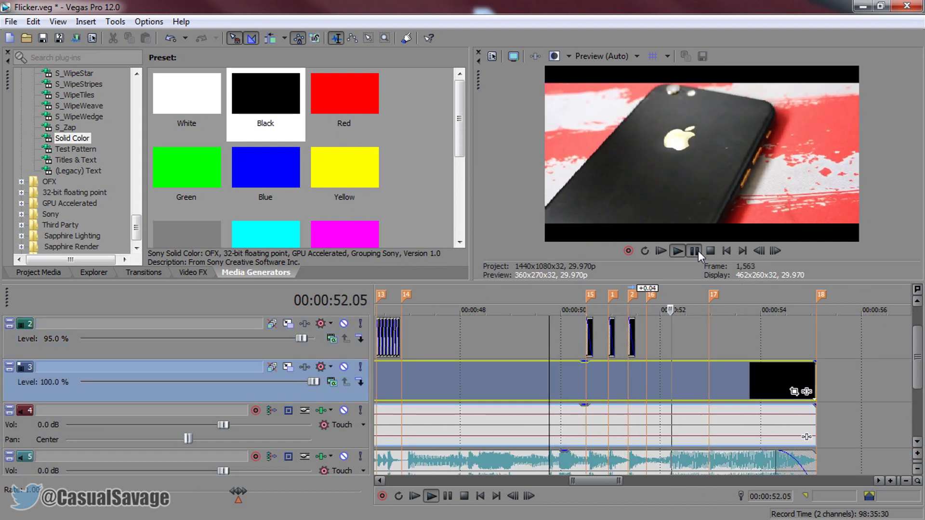
left_click(698, 251)
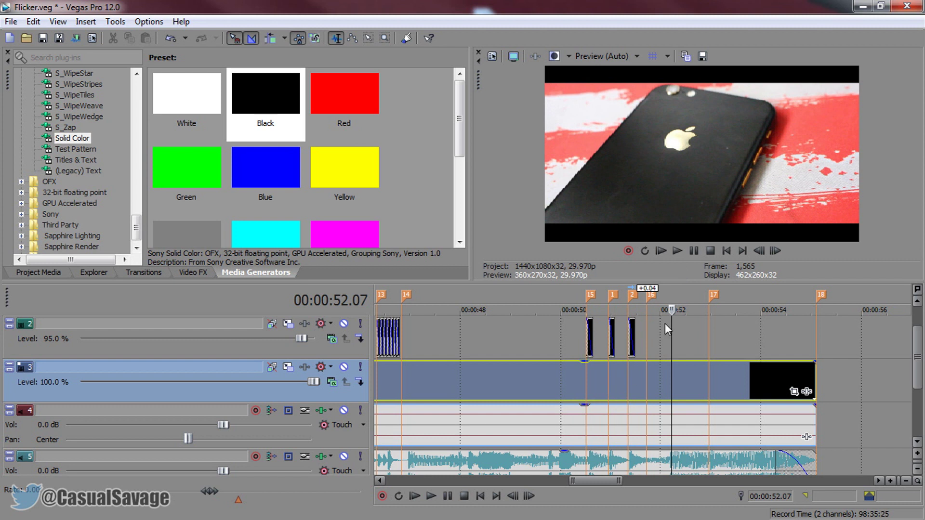
Step: Play the section from marker 17 at 00:00:52.29 to hear its beats
left_click(713, 337)
scroll(712, 340, "up", 3)
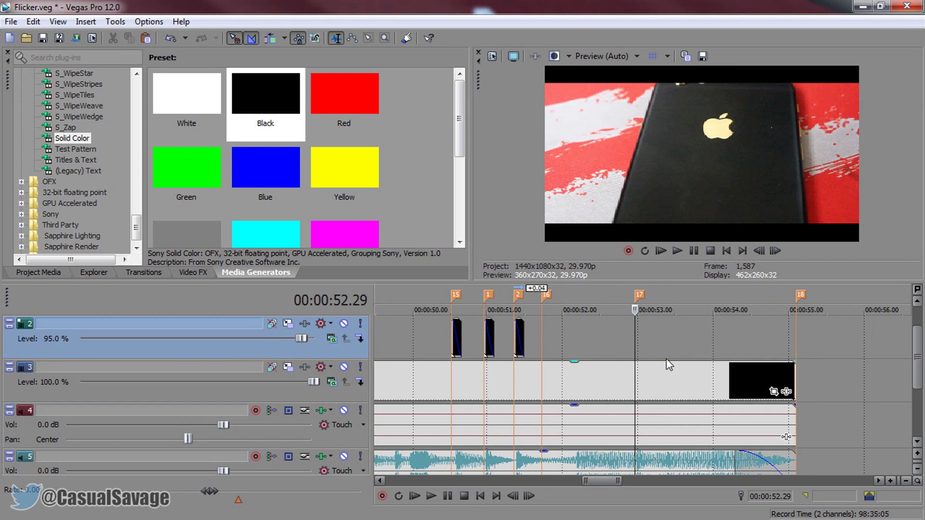
scroll(663, 371, "down", 2)
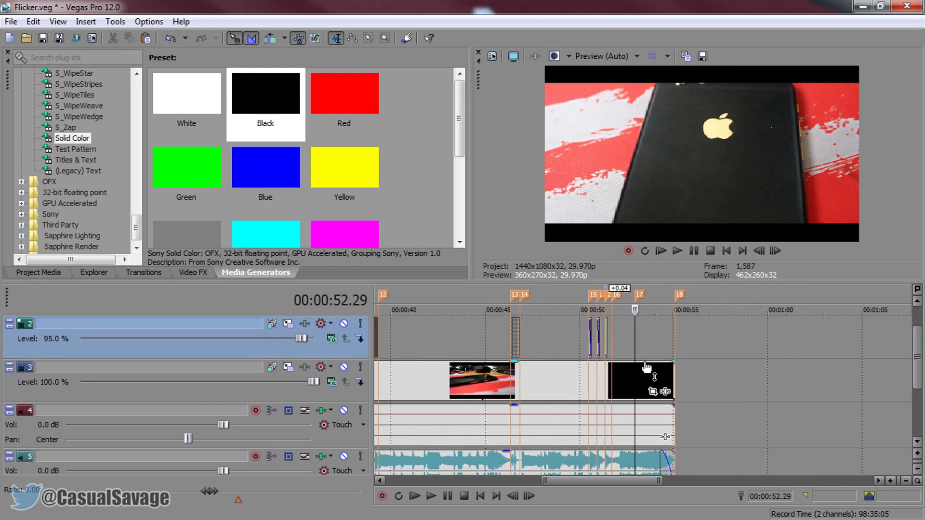
scroll(646, 350, "up", 1)
left_click(694, 251)
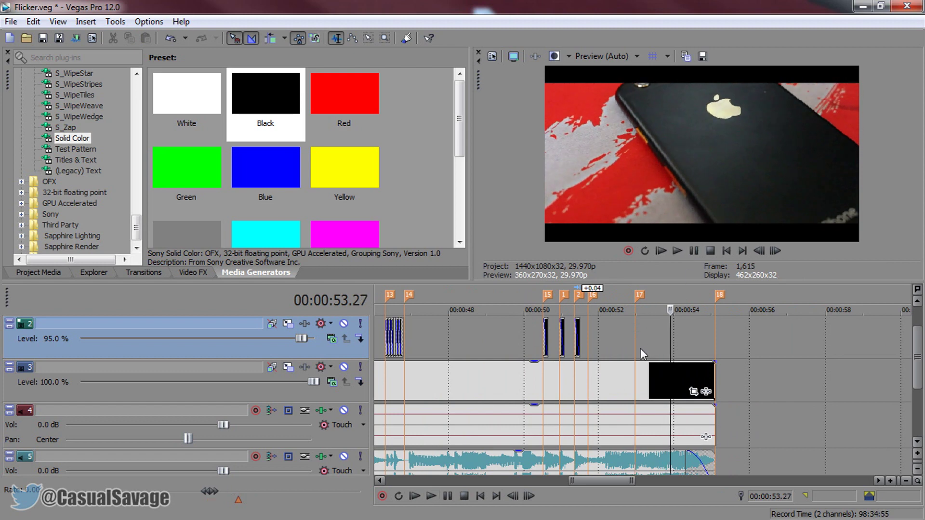
Step: Select and copy all the evenly spaced two-clip-per-beat style short faded clips between markers 11 and 12 on track 2
scroll(584, 354, "down", 4)
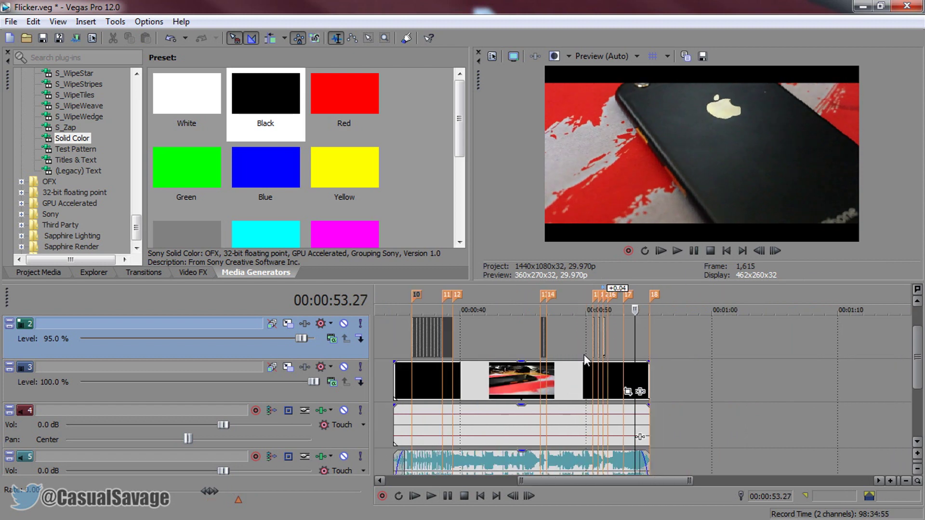
left_click(442, 343)
scroll(490, 353, "up", 10)
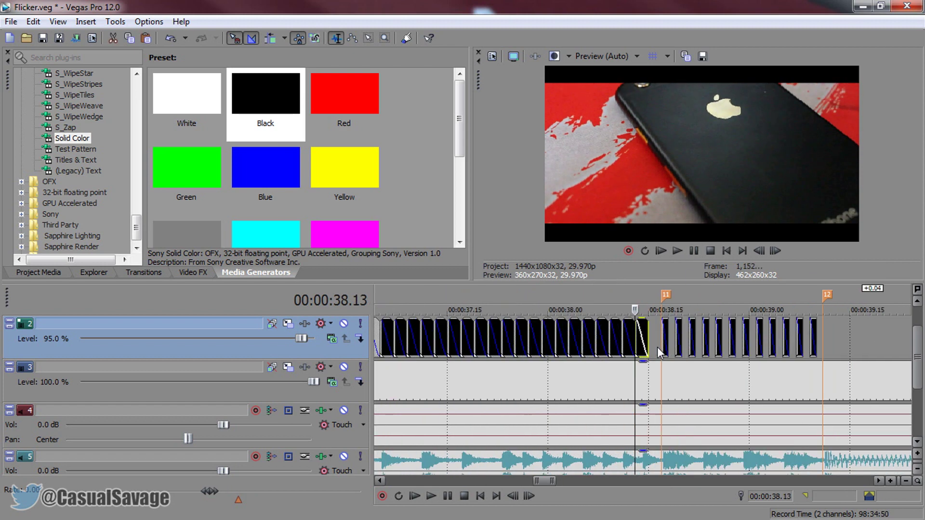
key("Left")
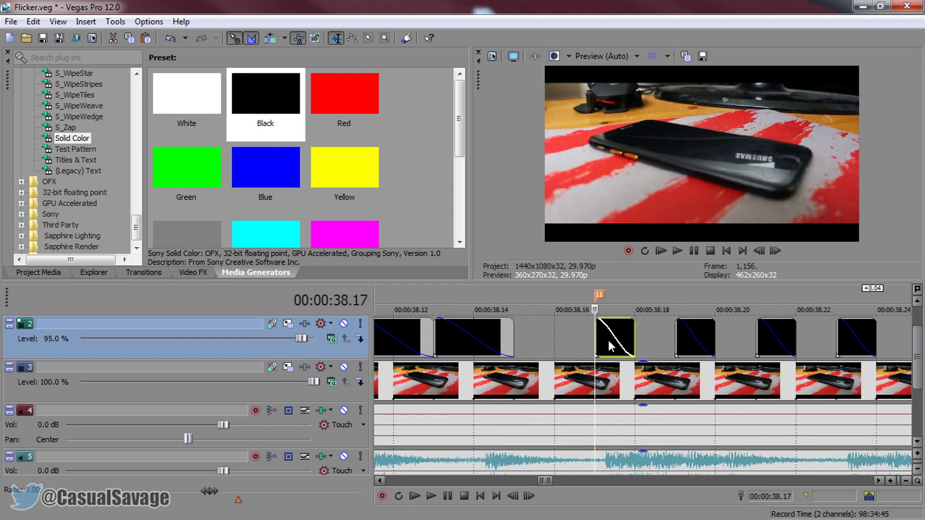
scroll(609, 340, "down", 3)
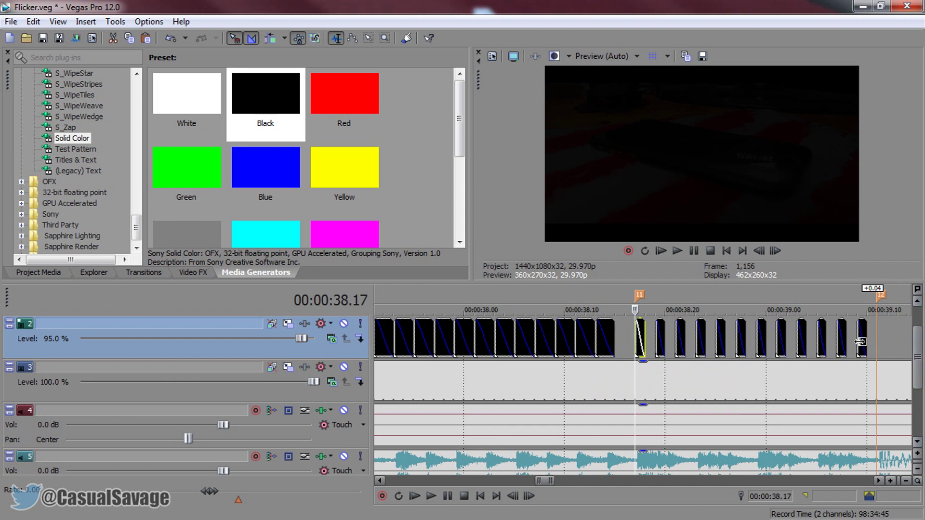
left_click(844, 347)
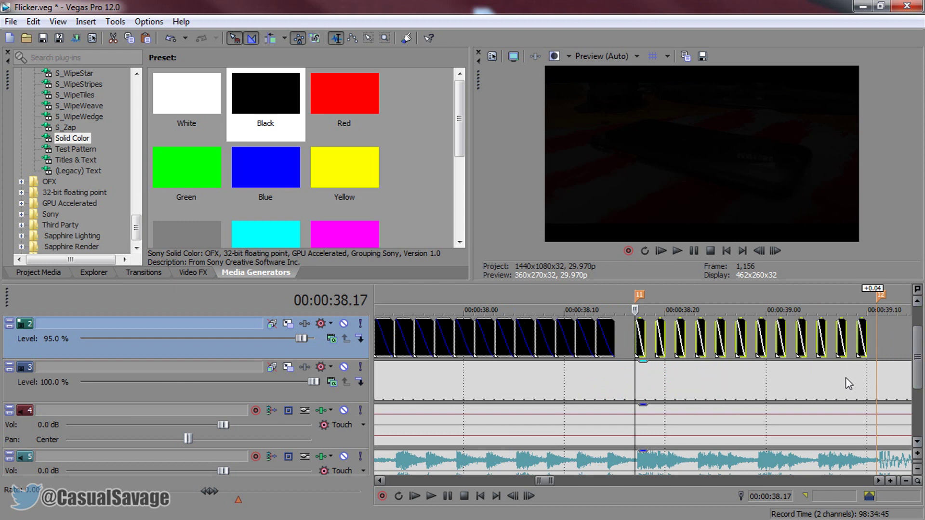
scroll(816, 384, "down", 5)
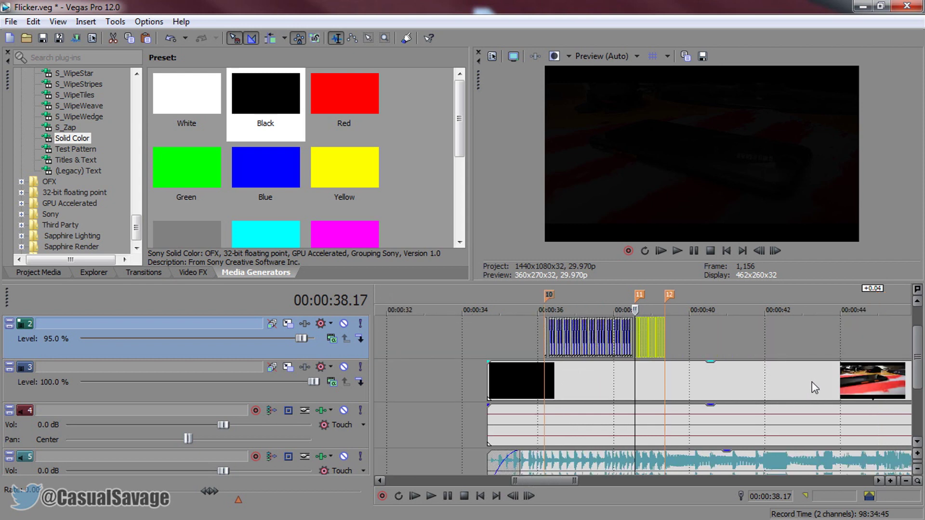
Step: Paste the copied group of spaced clips on track 2 at marker 17, creating a new copy of the source media
left_click(814, 349)
scroll(816, 348, "up", 5)
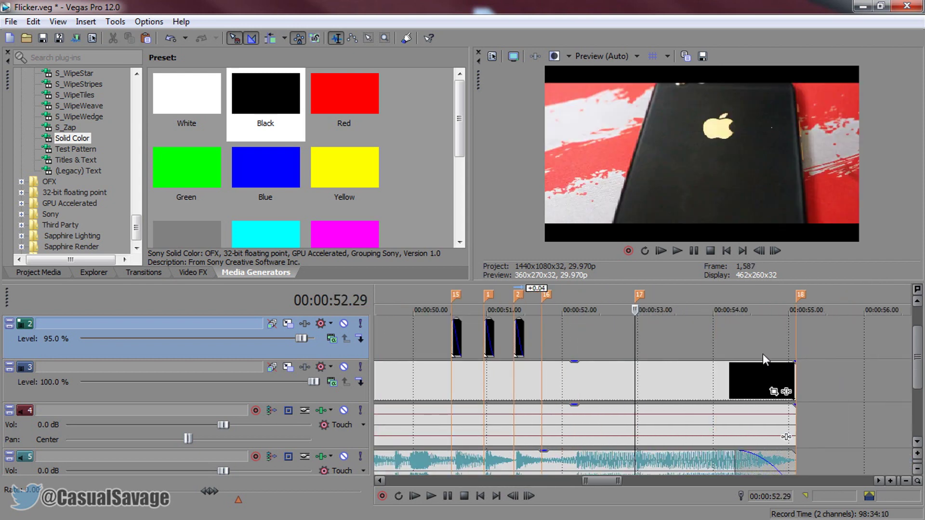
key("ctrl+v")
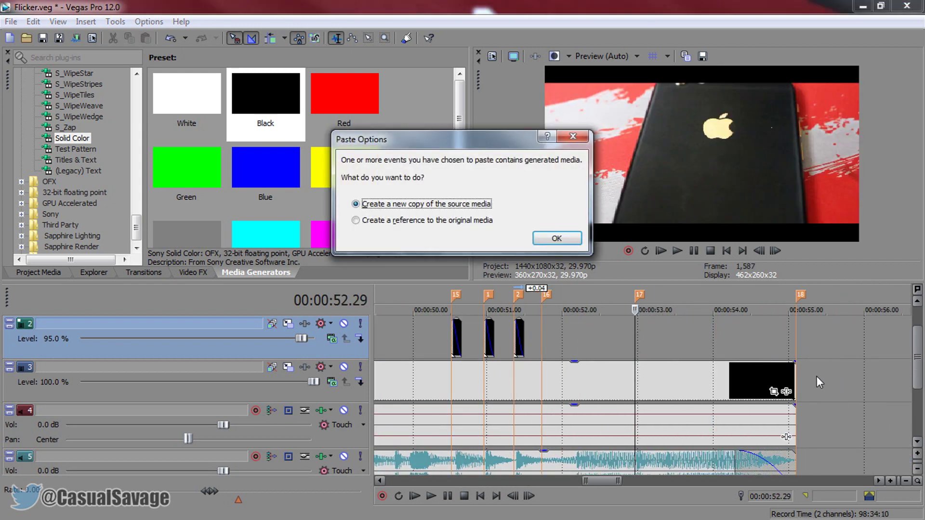
key("Return")
Step: Paste the group of spaced clips again at 00:00:53.23, one frame after the last pasted clip
scroll(700, 375, "up", 5)
scroll(616, 384, "down", 2)
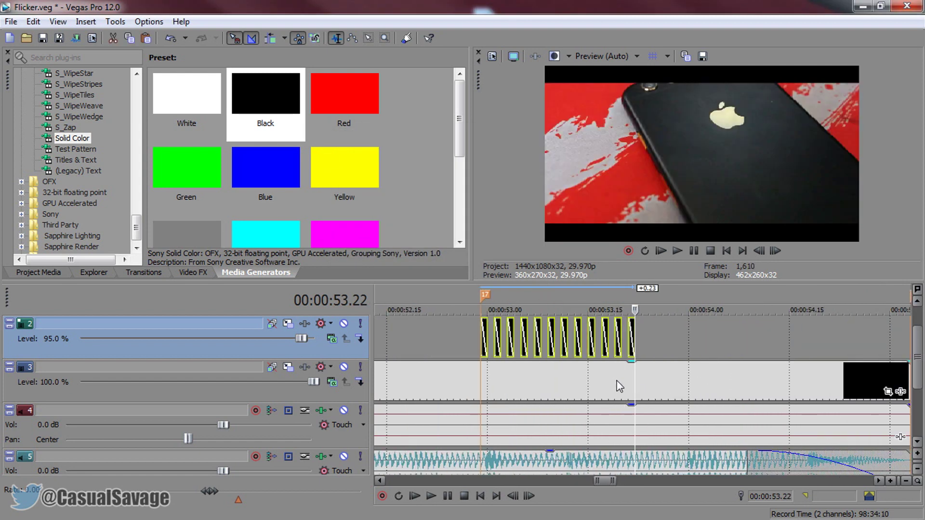
scroll(626, 378, "up", 2)
left_click(635, 340)
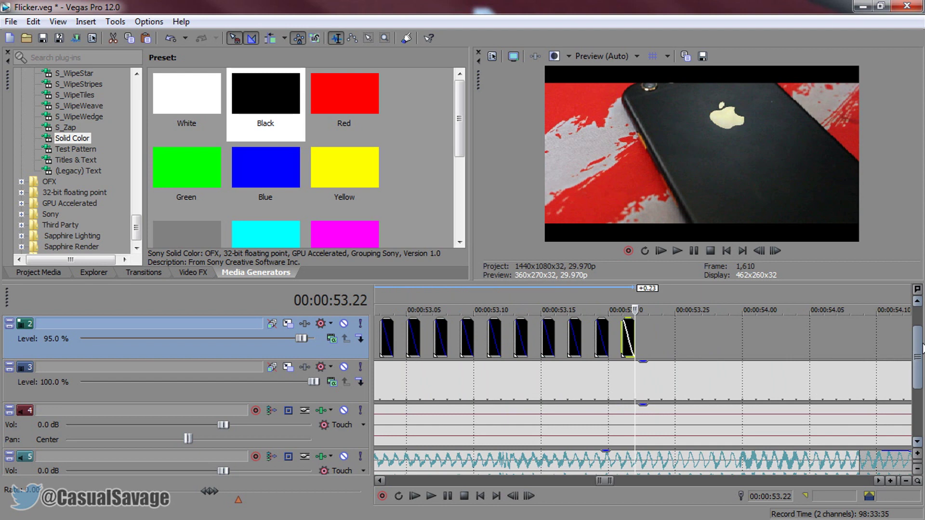
key("Right")
key("ctrl+v")
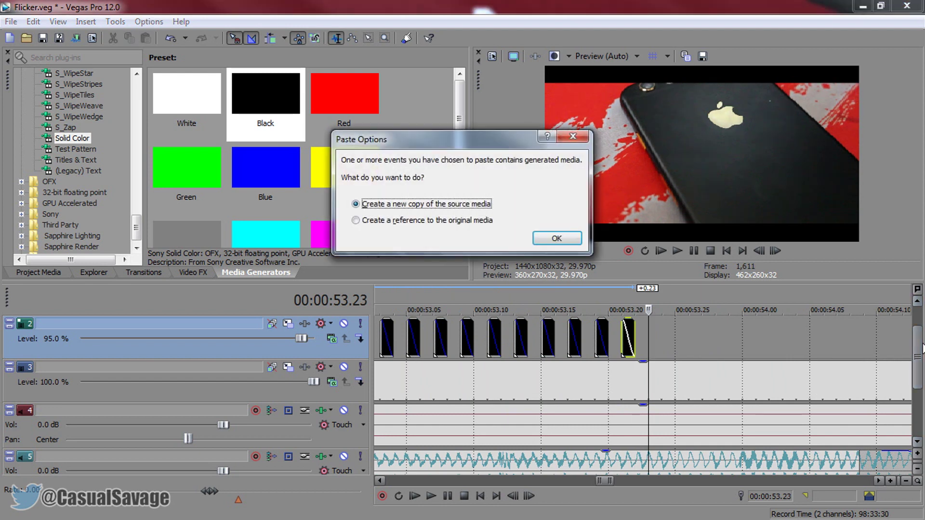
key("Return")
Step: Paste the clip group a third time at 00:00:54.17 and delete the clips that extend past marker 18
scroll(815, 378, "down", 2)
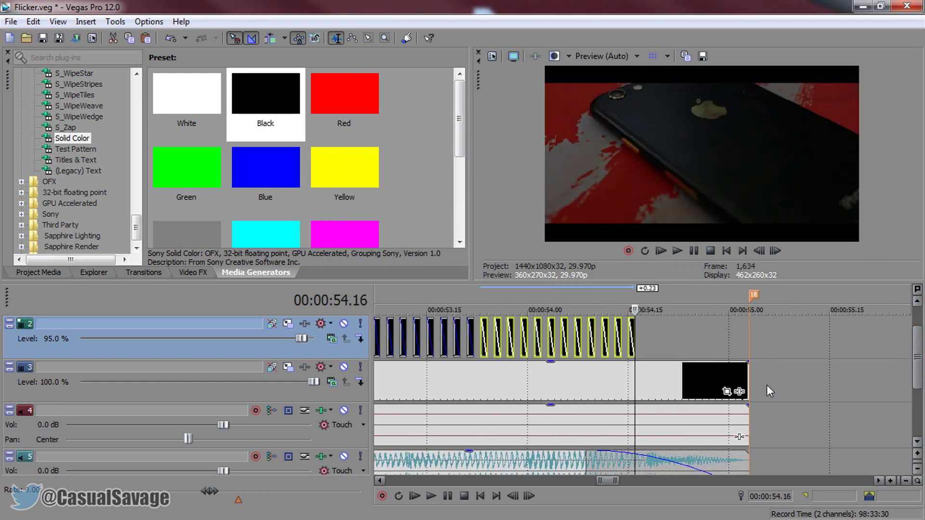
left_click(634, 343)
key("Right")
key("ctrl+v")
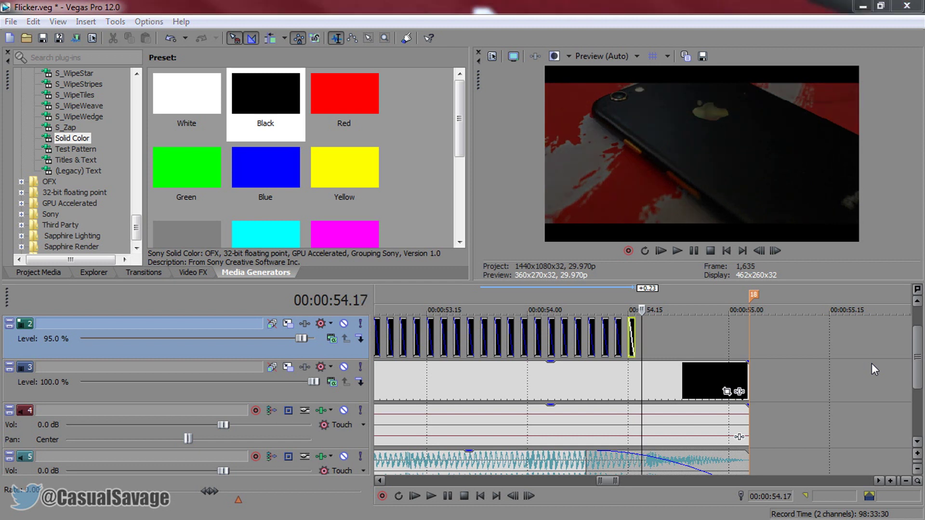
key("Return")
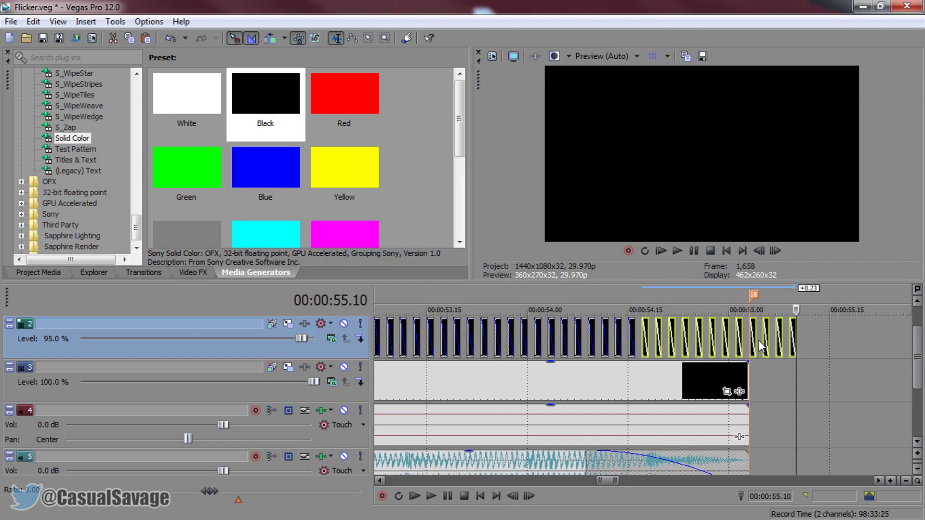
left_click(752, 341)
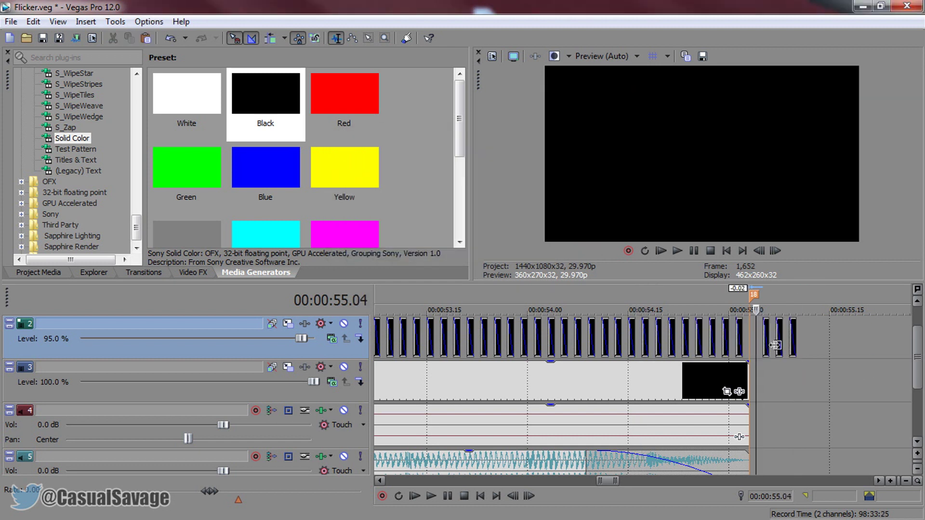
left_click(764, 343)
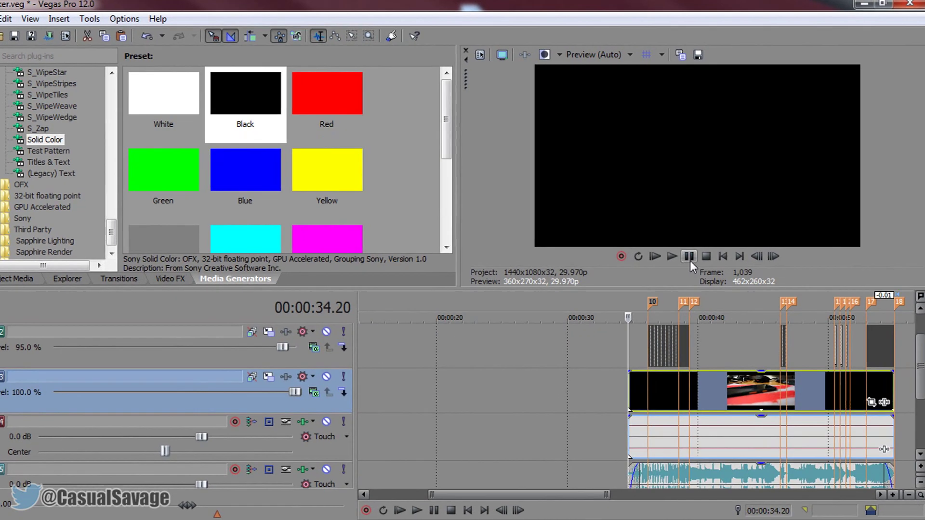
Step: Set the video preview quality to Preview (Auto)
left_click(576, 51)
mouse_move(582, 85)
left_click(620, 82)
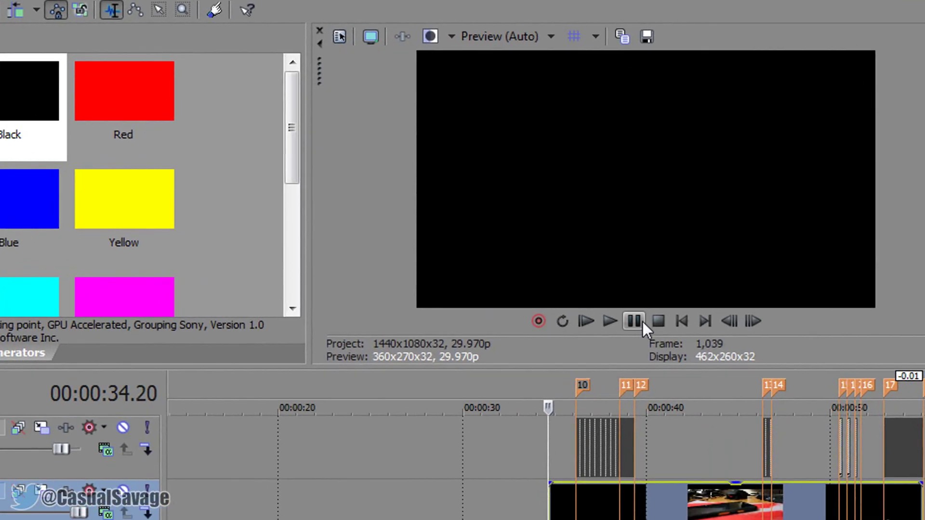